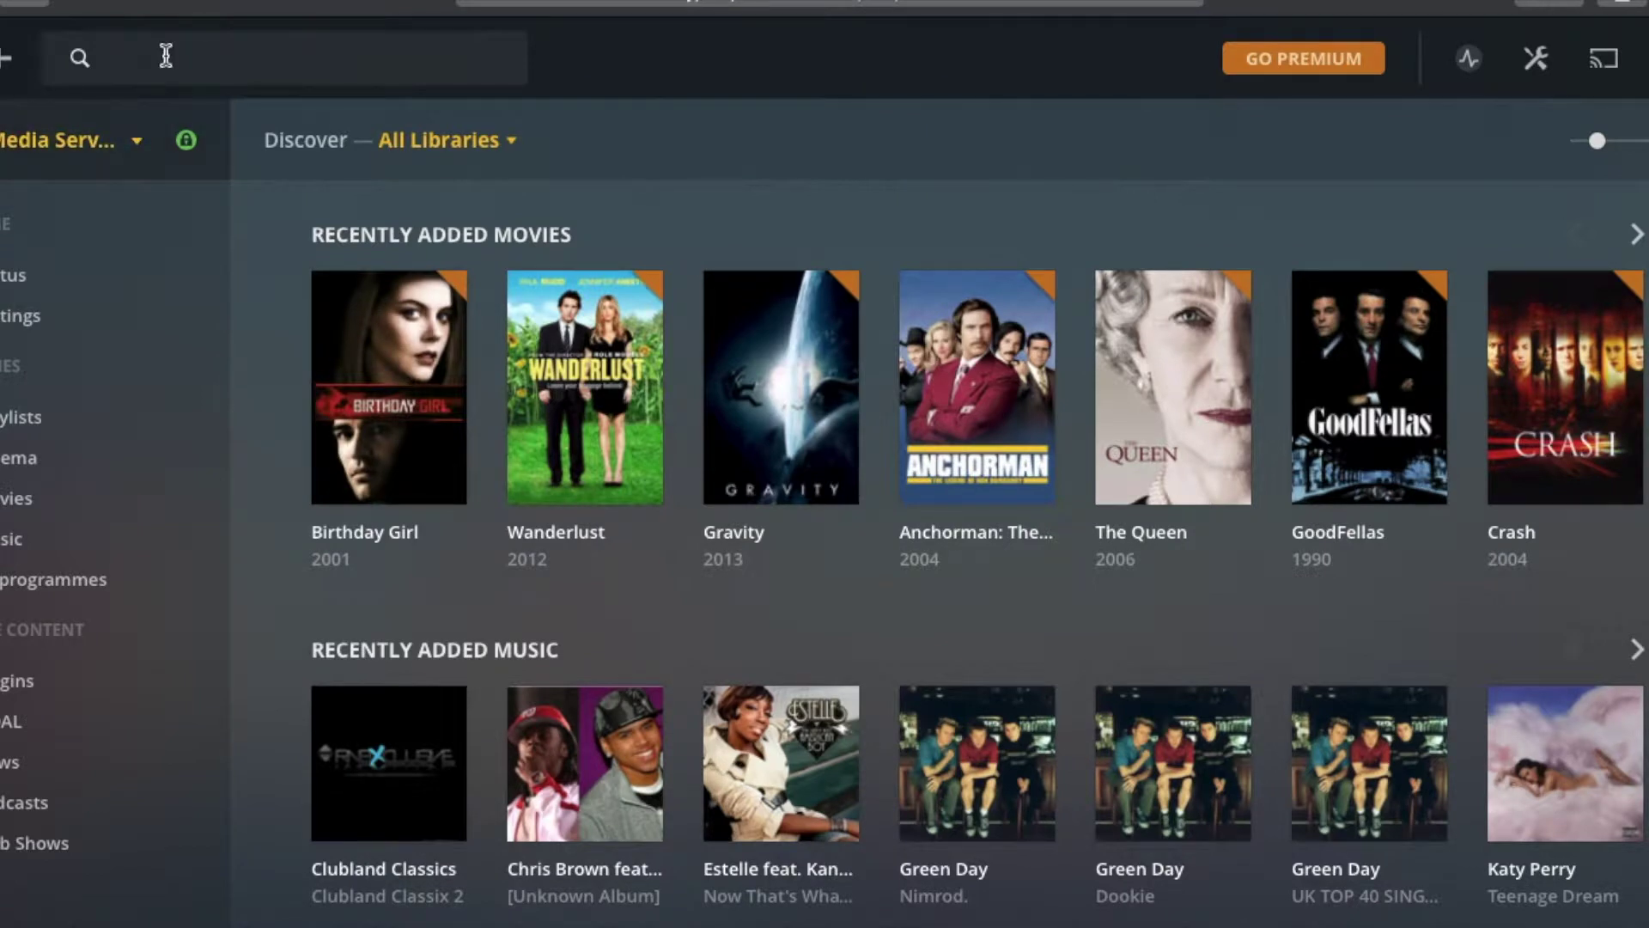
Step: Search the media library for "lincol" and open the movie The Lincoln Lawyer
{"action": "left_click", "coordinate": [166, 56]}
{"action": "type", "text": "linc"}
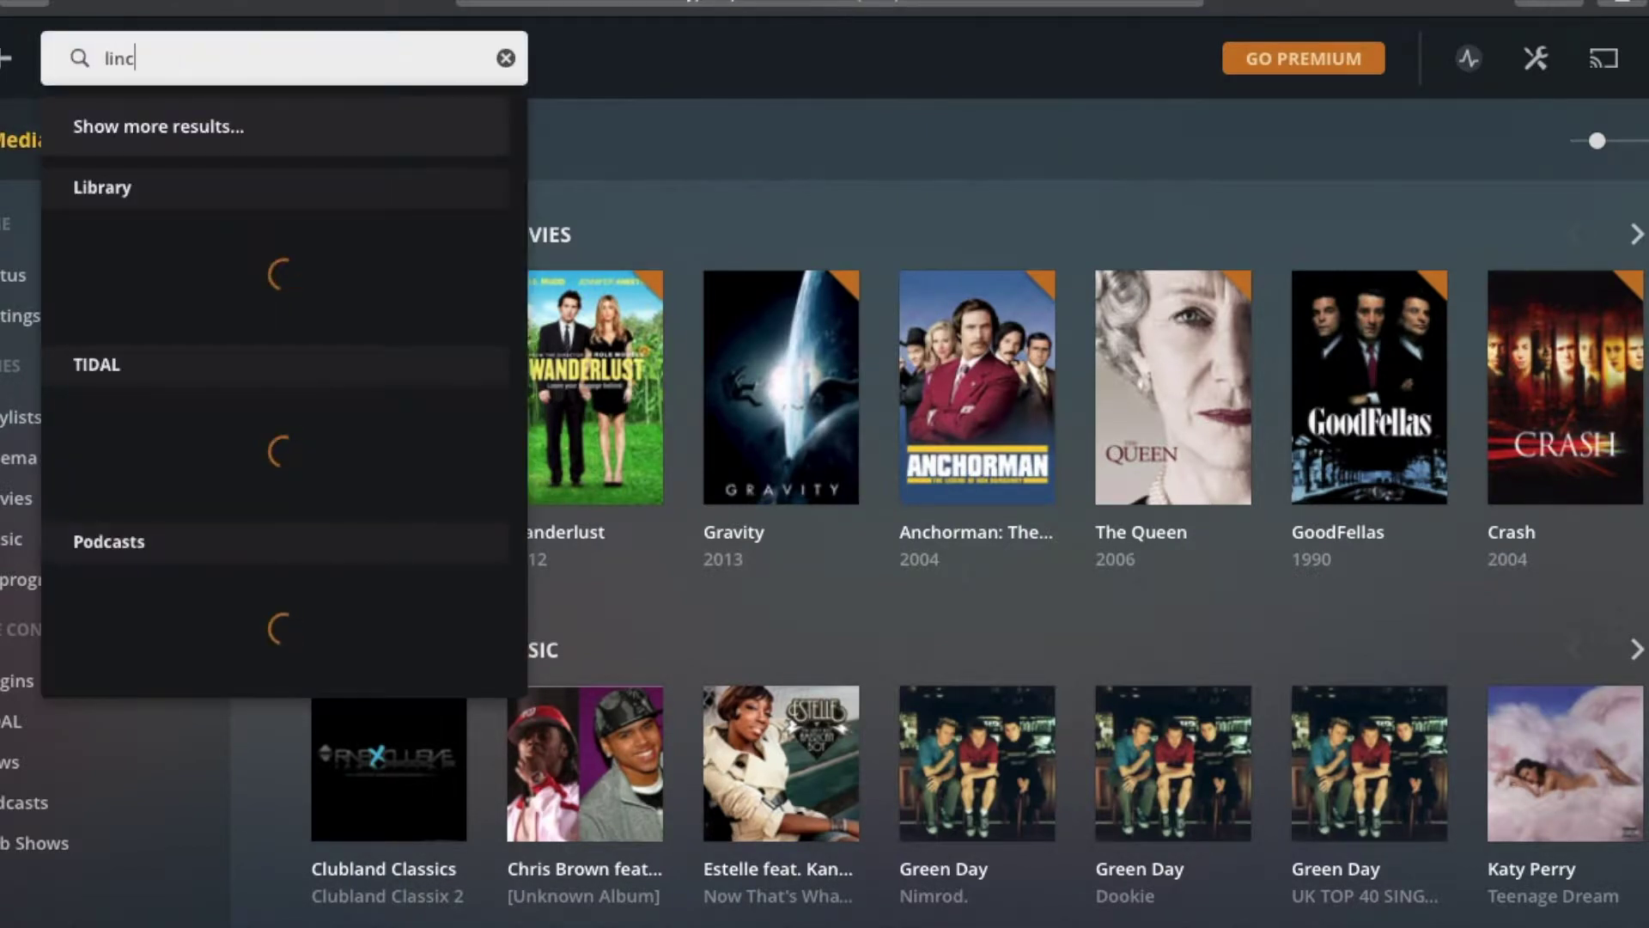
{"action": "type", "text": "ol"}
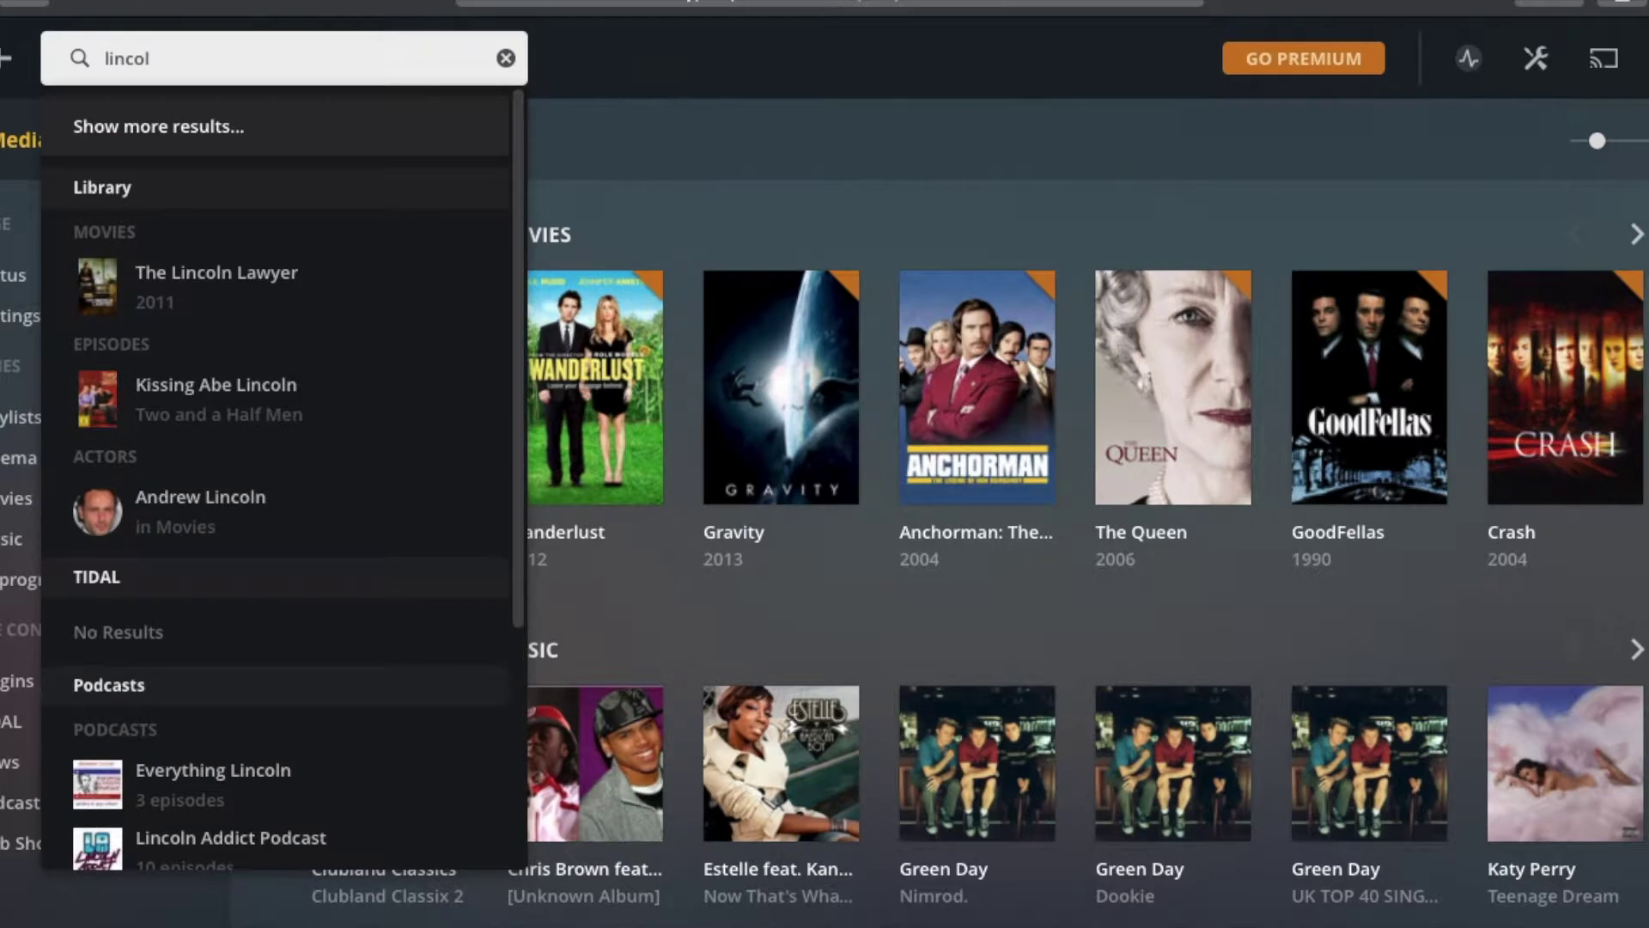
{"action": "left_click", "coordinate": [209, 284]}
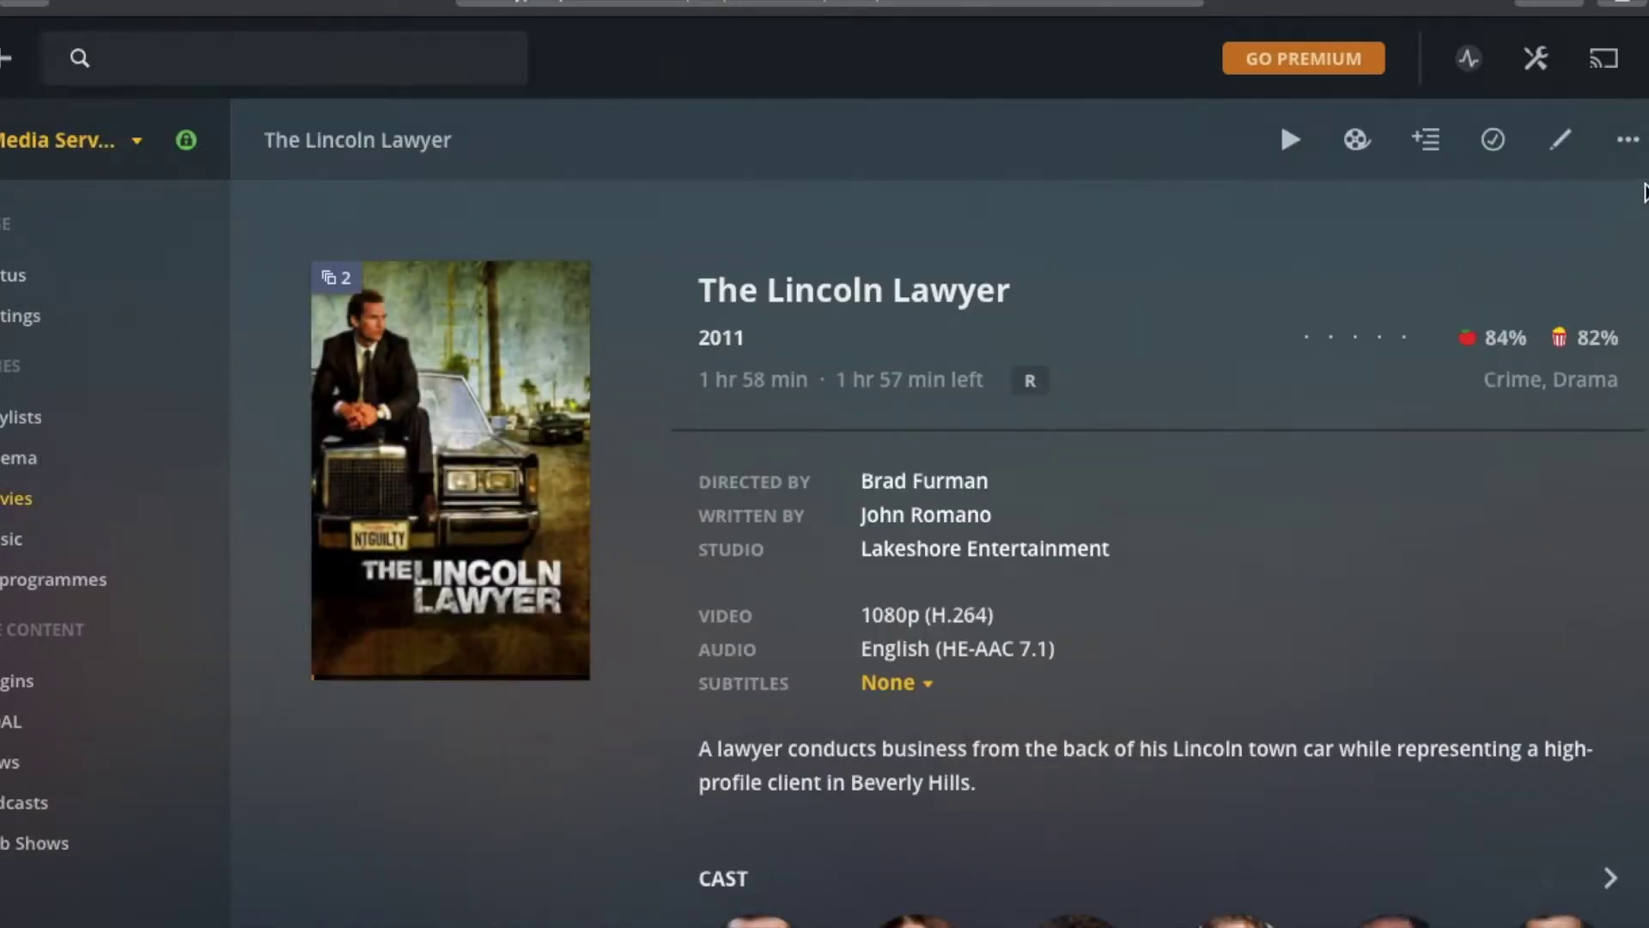
Step: Play the Original 2.1 Mbps, 1080p version of The Lincoln Lawyer
{"action": "left_click", "coordinate": [1628, 142]}
{"action": "left_click", "coordinate": [1602, 215]}
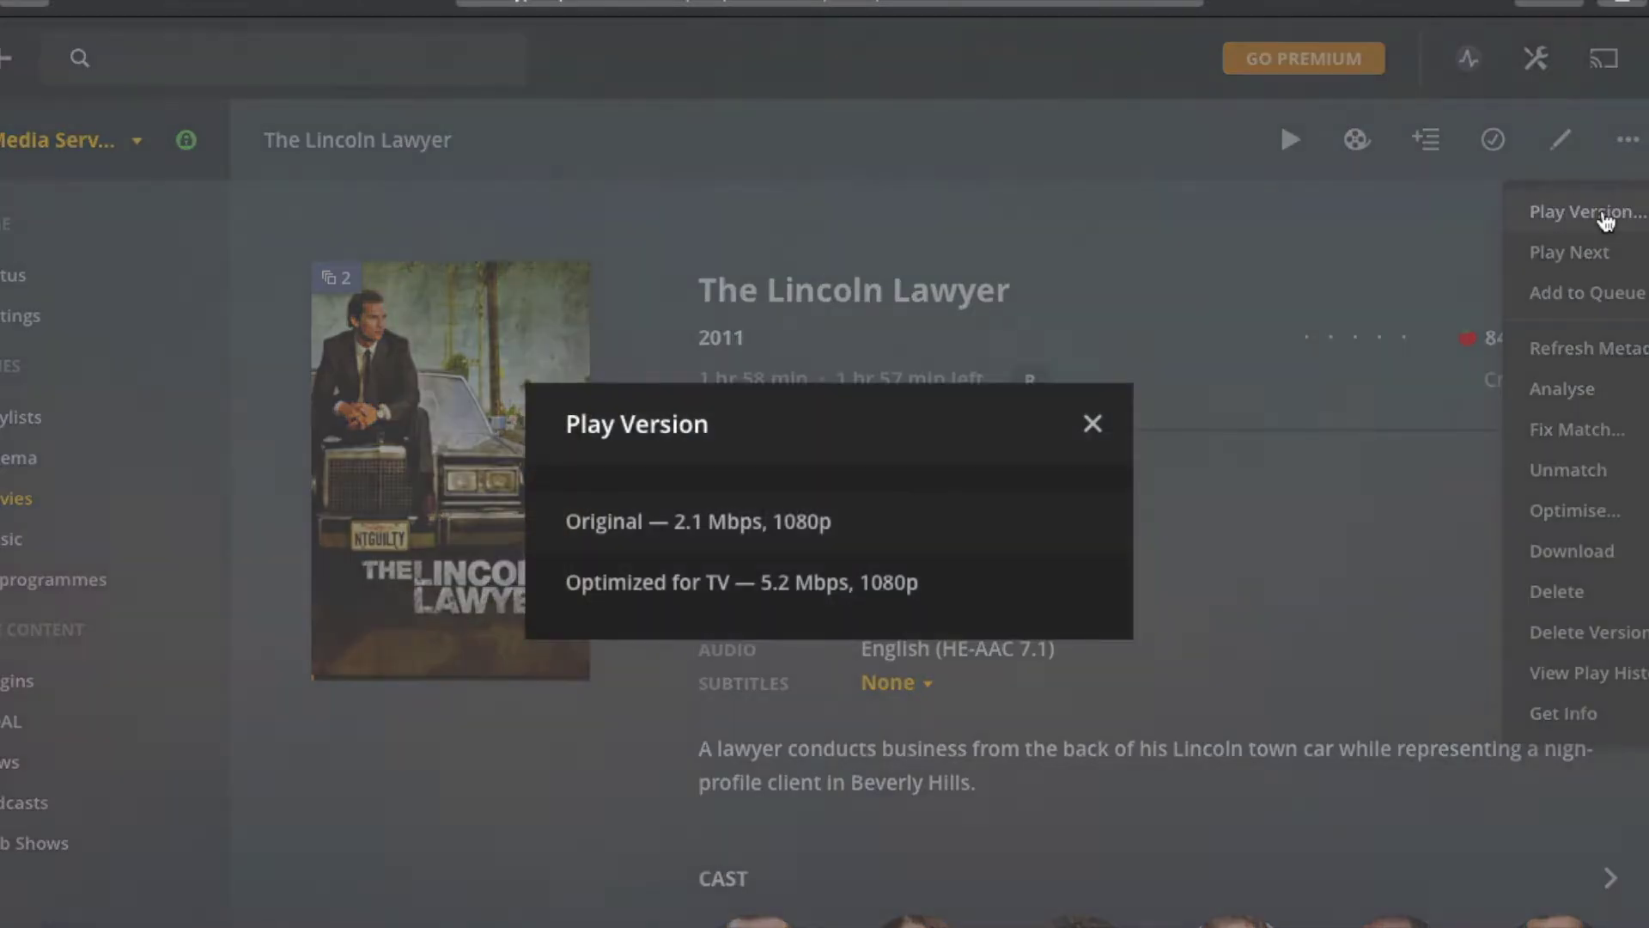
{"action": "left_click", "coordinate": [781, 534]}
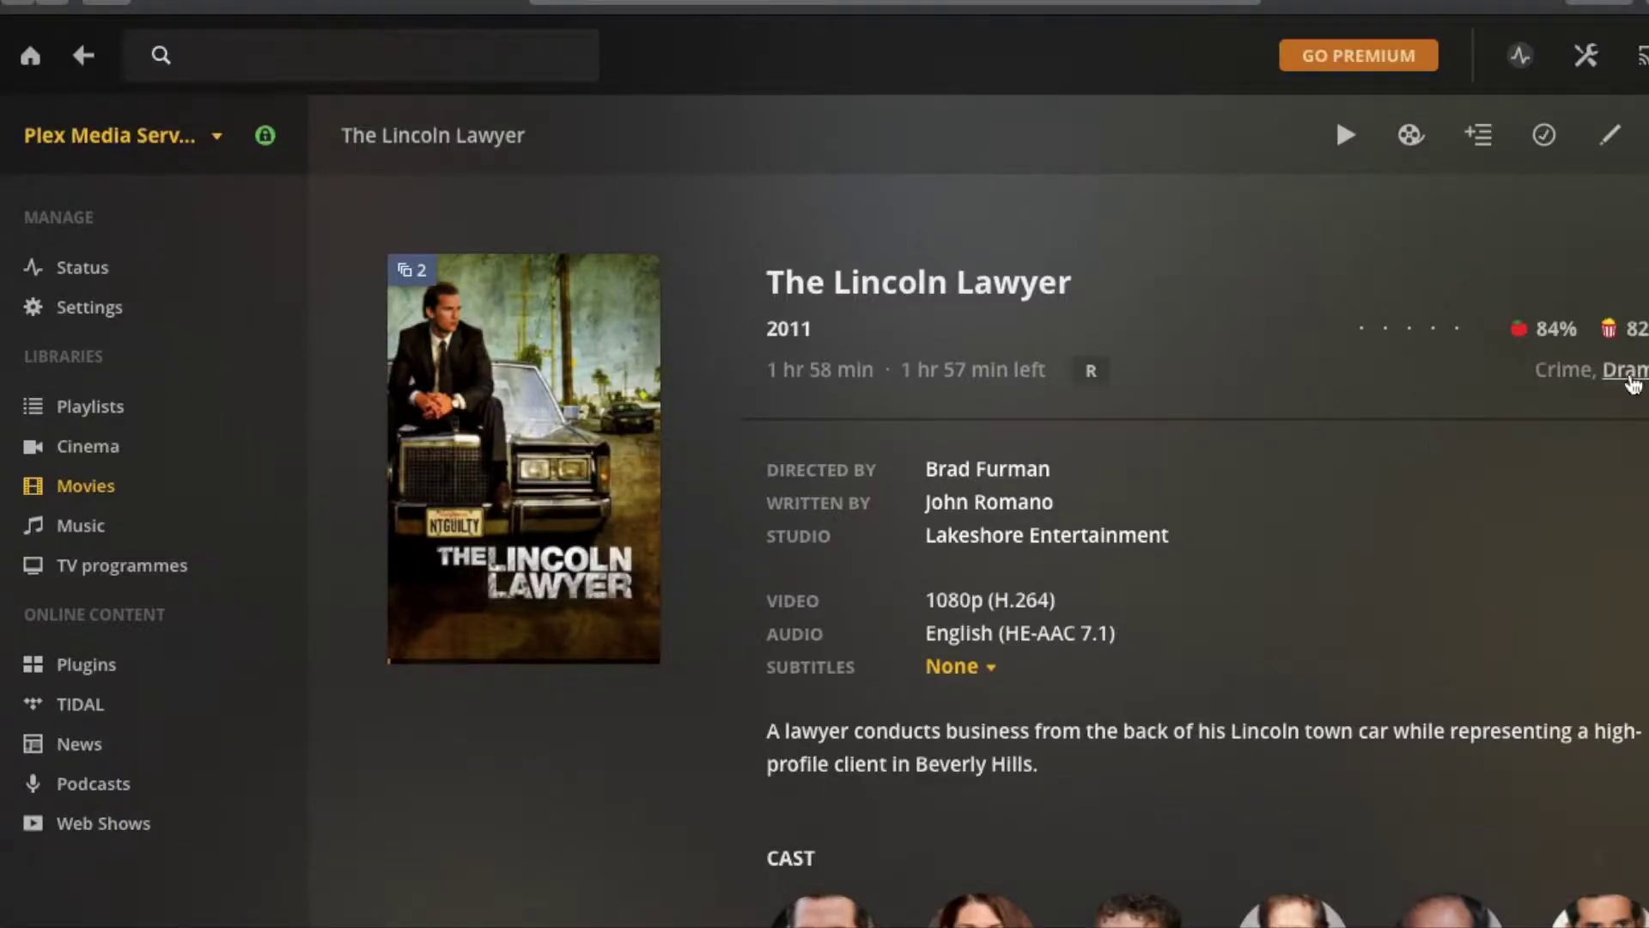
Step: Open the Optimise settings for The Lincoln Lawyer, try the Optimized for TV quality, and switch it to Custom
{"action": "left_click", "coordinate": [1542, 136]}
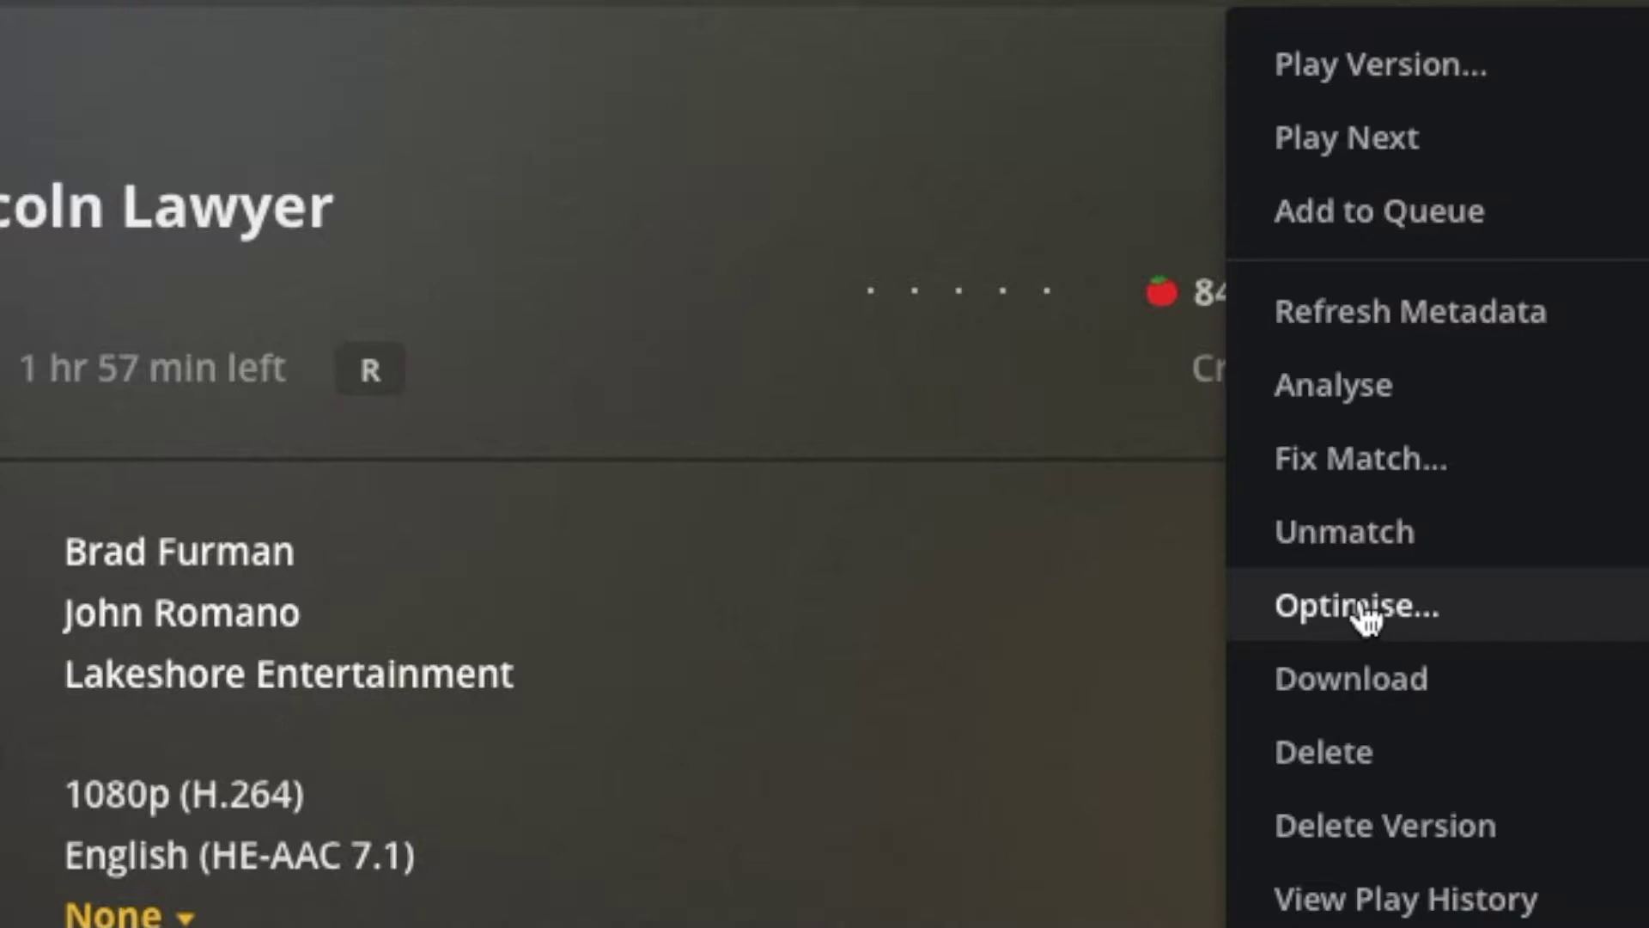
{"action": "left_click", "coordinate": [1357, 607]}
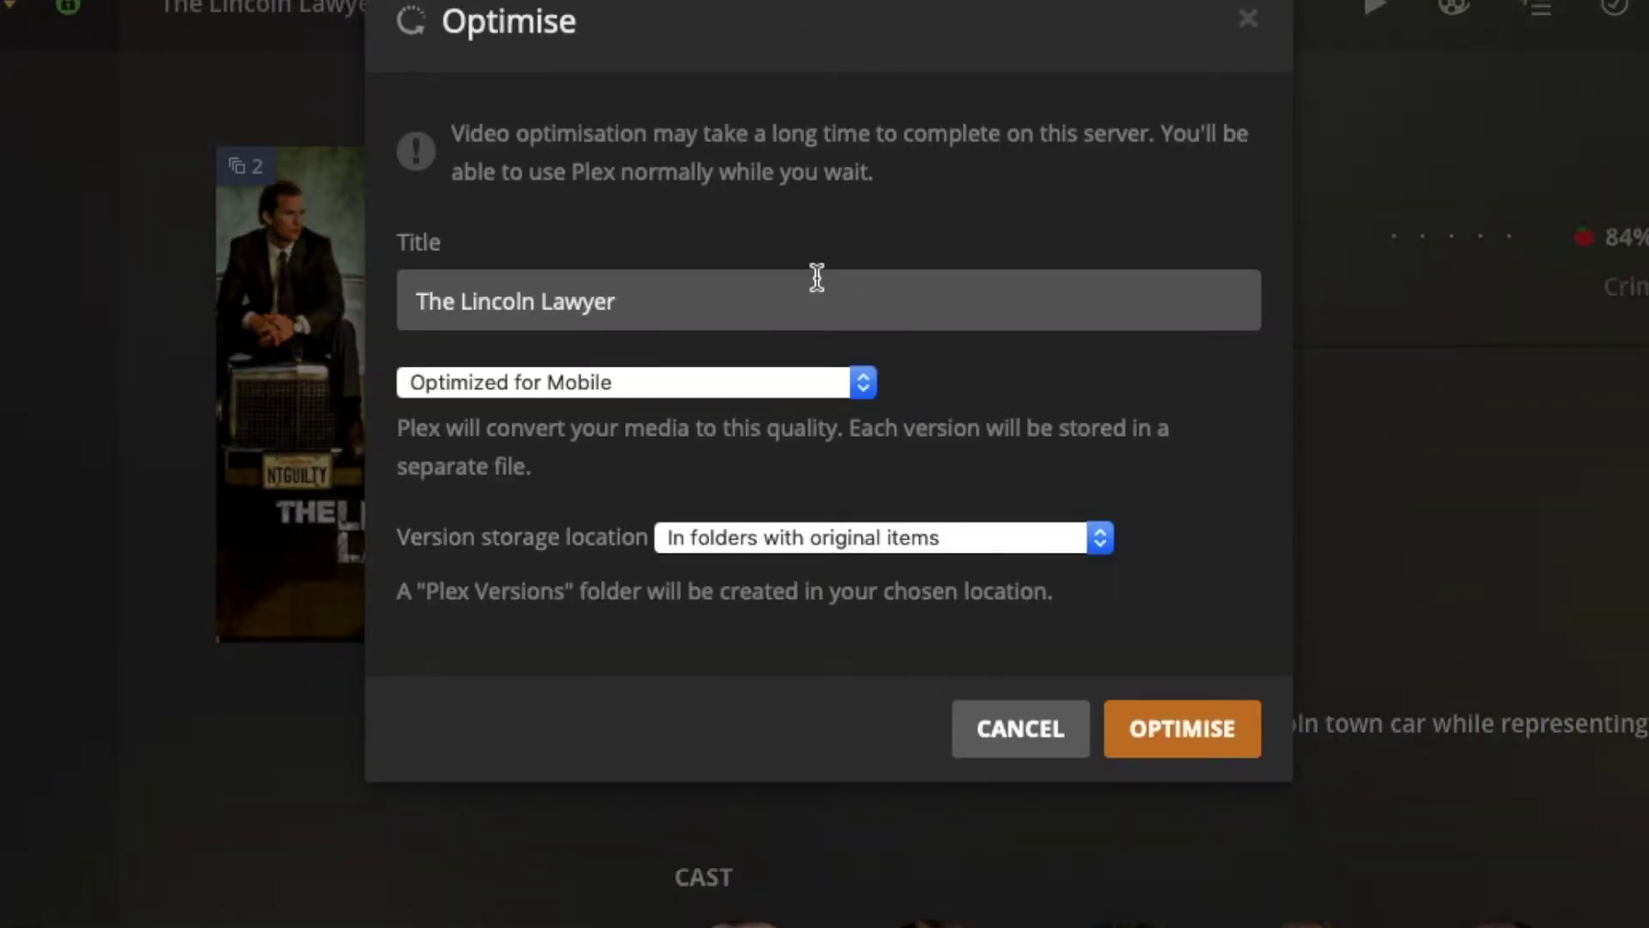
{"action": "left_click", "coordinate": [863, 382]}
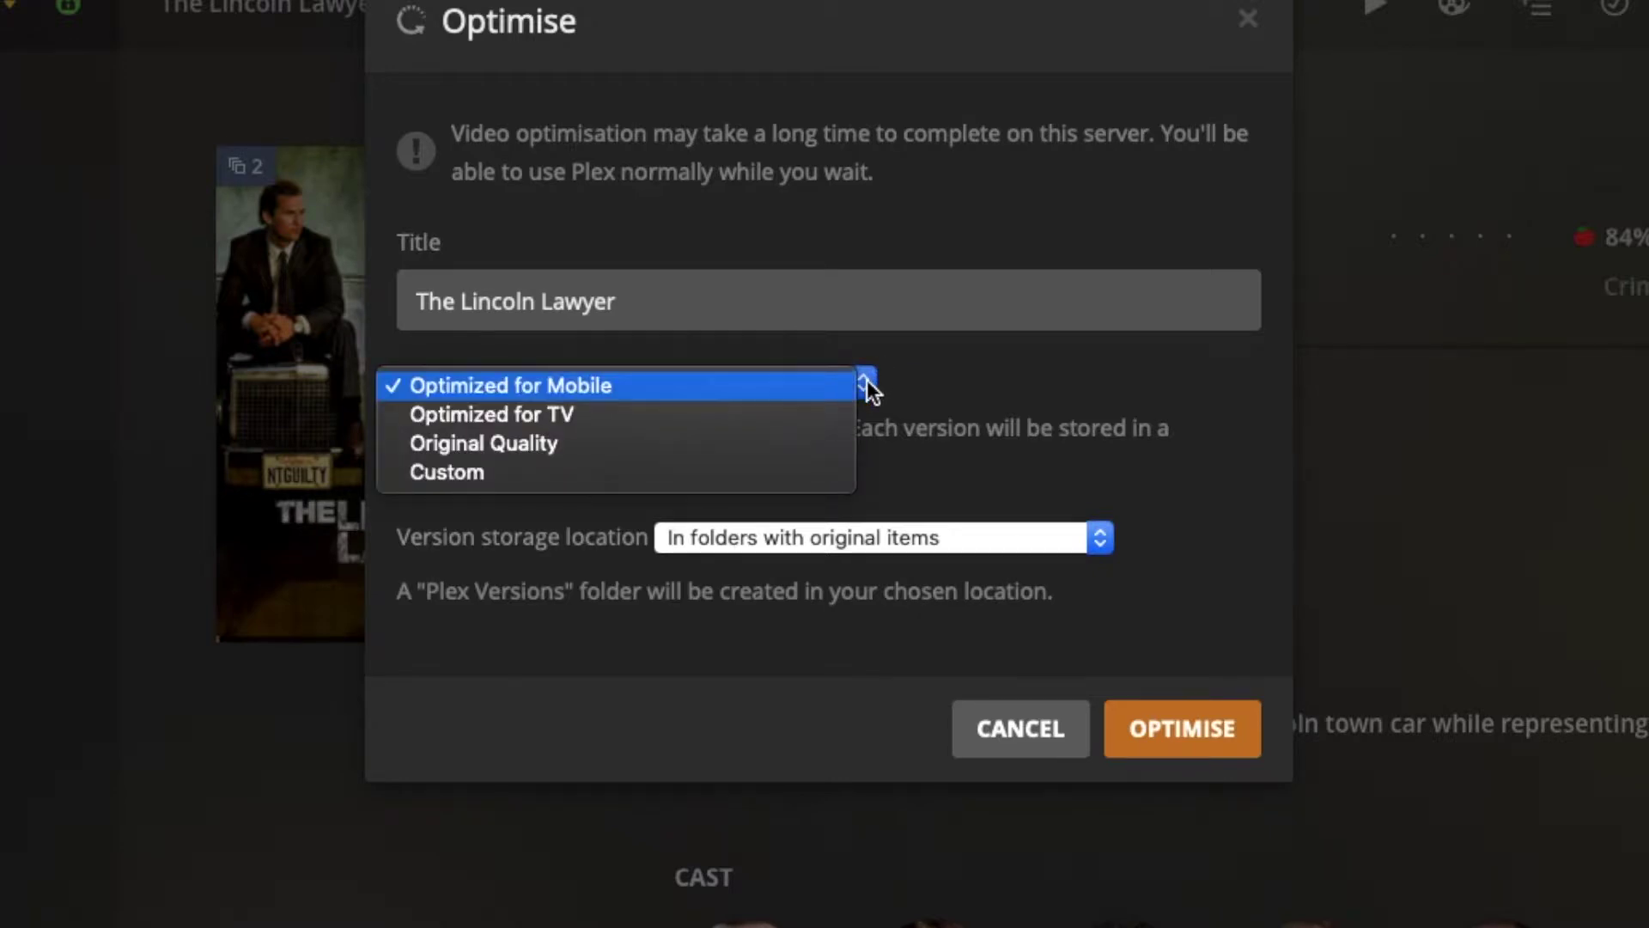
{"action": "left_click", "coordinate": [811, 415]}
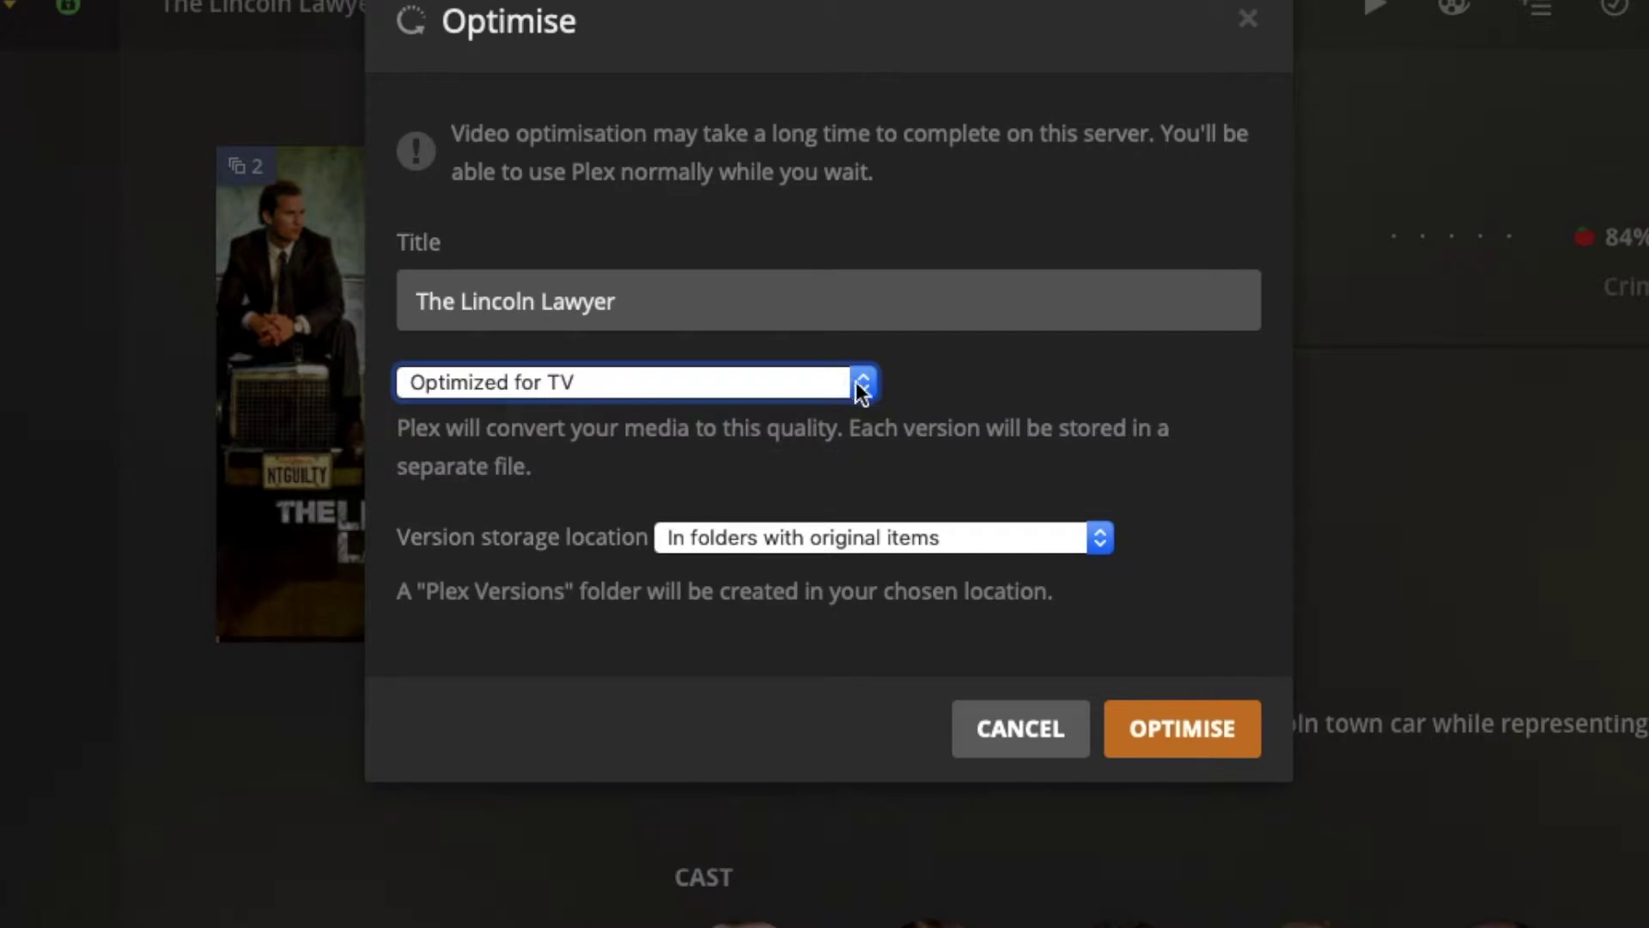
{"action": "left_click", "coordinate": [862, 385]}
{"action": "left_click", "coordinate": [842, 397]}
{"action": "left_click", "coordinate": [869, 383]}
{"action": "left_click", "coordinate": [835, 414]}
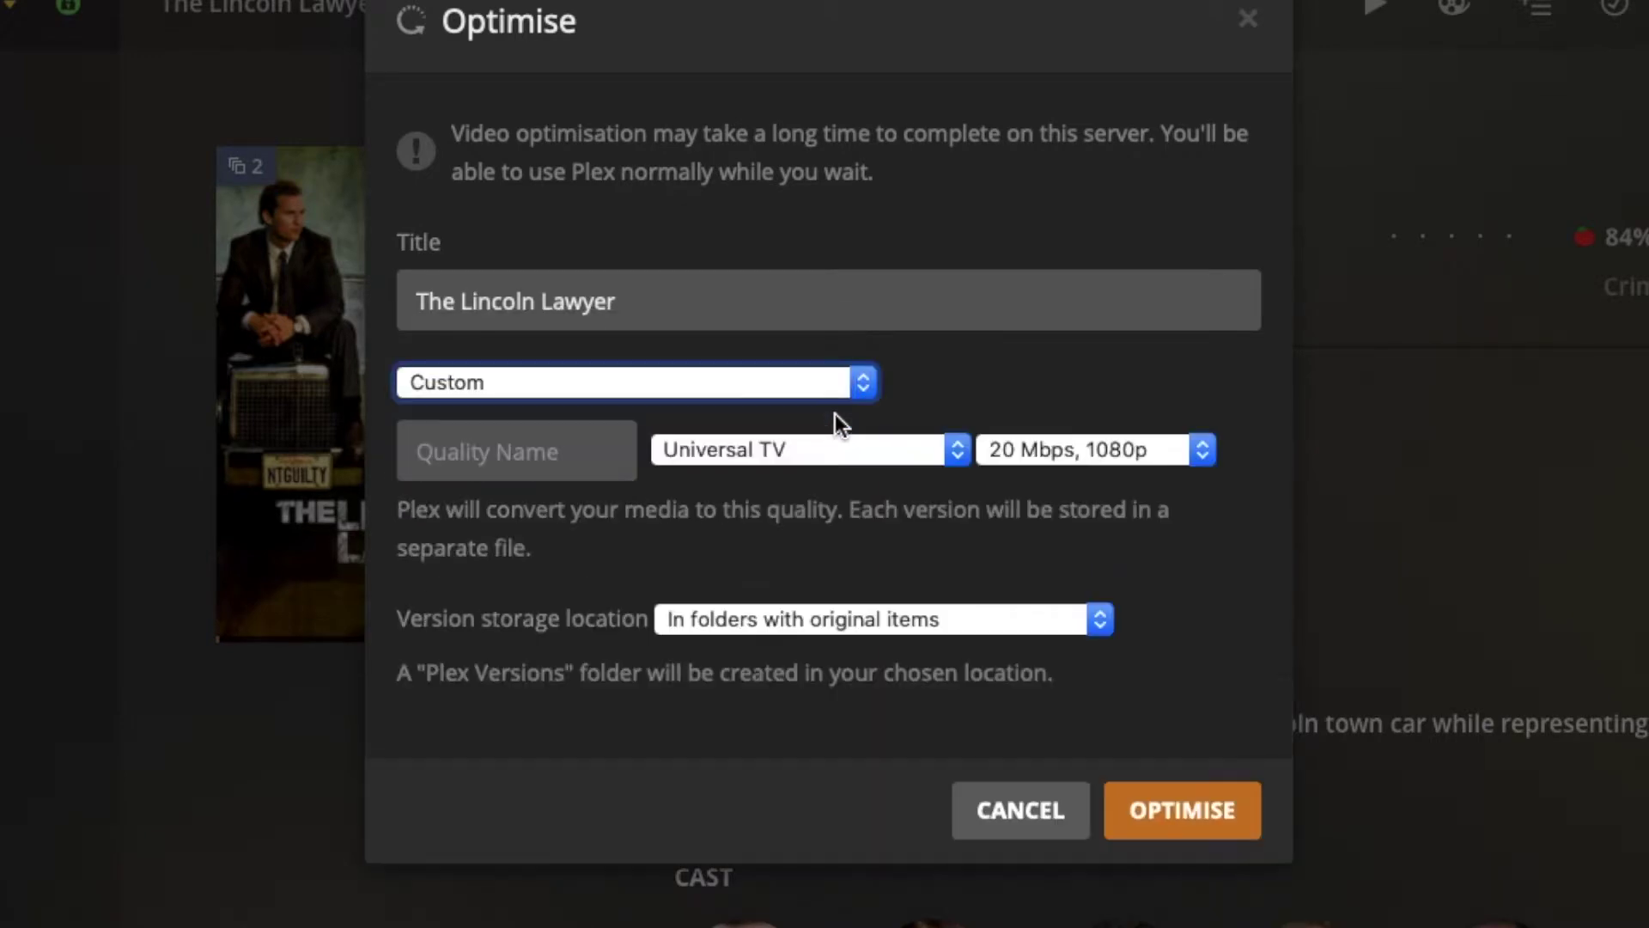
Step: Inspect the device and bitrate choices for the custom quality, and cancel the optimisation
{"action": "left_click", "coordinate": [959, 449]}
{"action": "left_click", "coordinate": [1031, 421]}
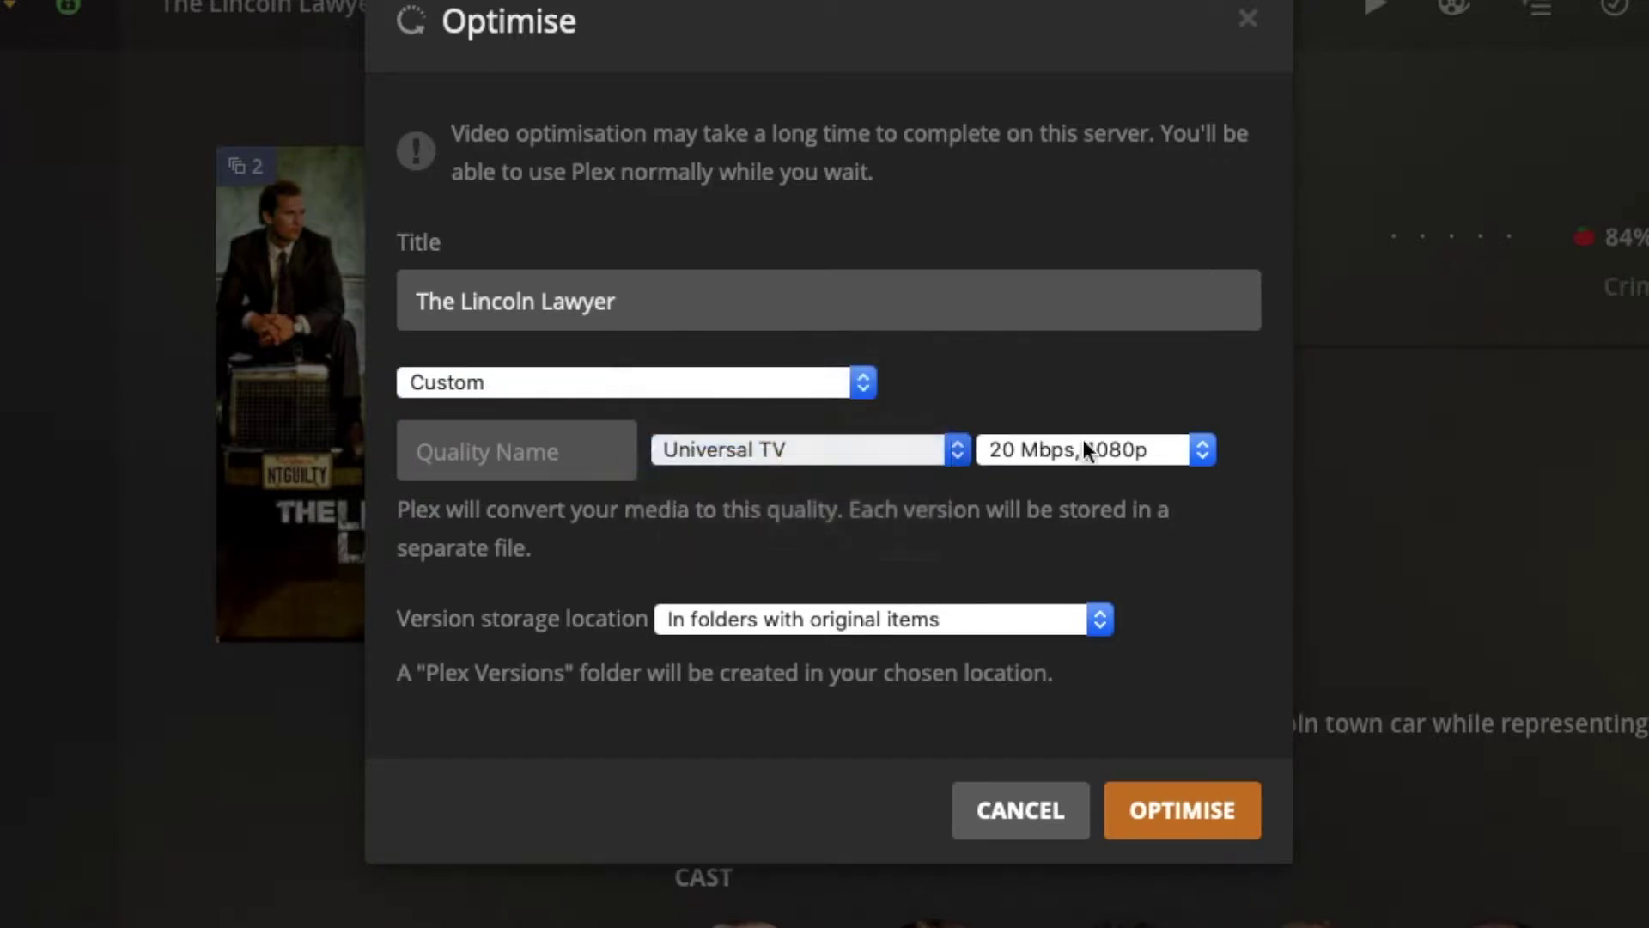
{"action": "left_click", "coordinate": [1124, 457]}
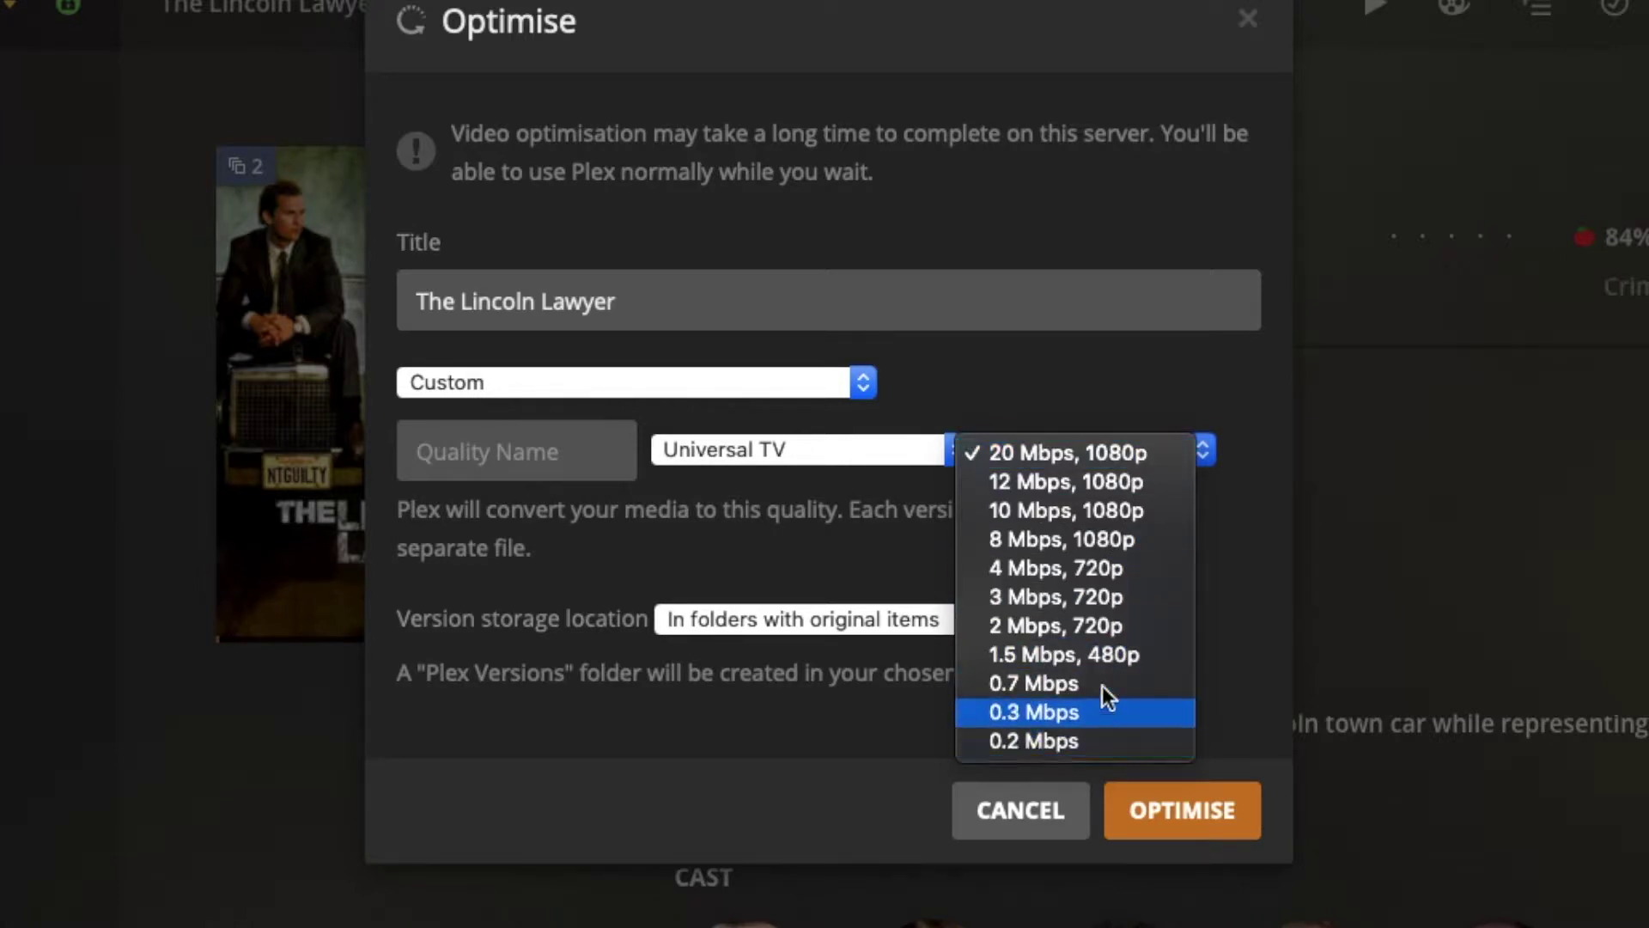
{"action": "left_click", "coordinate": [1111, 375]}
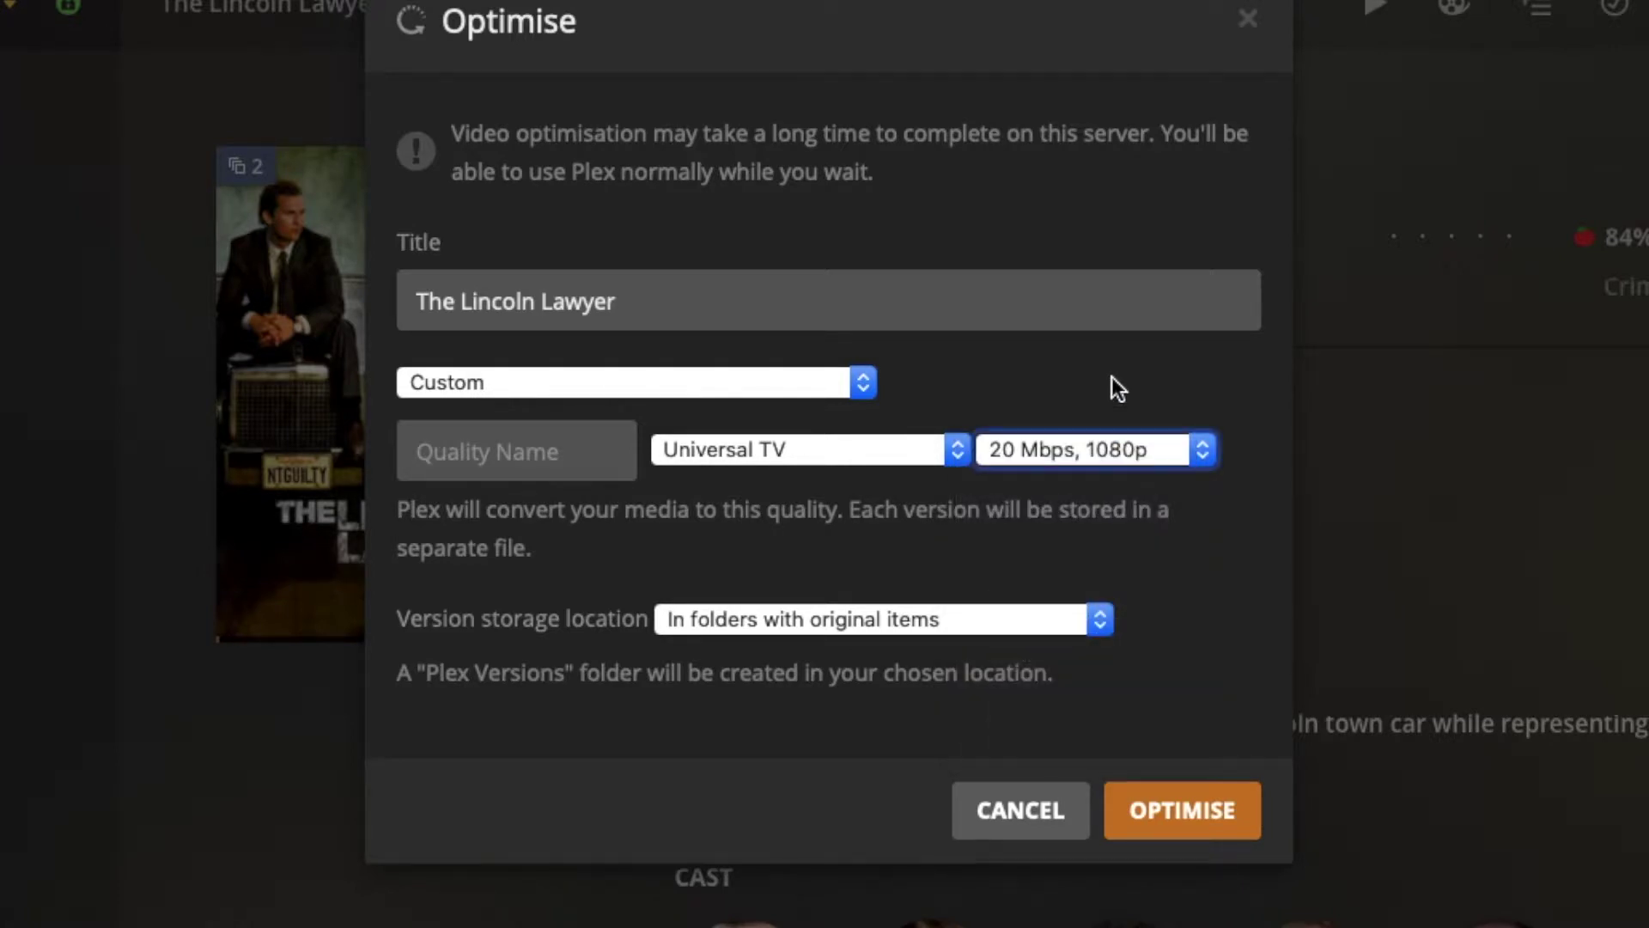
{"action": "left_click", "coordinate": [1039, 821]}
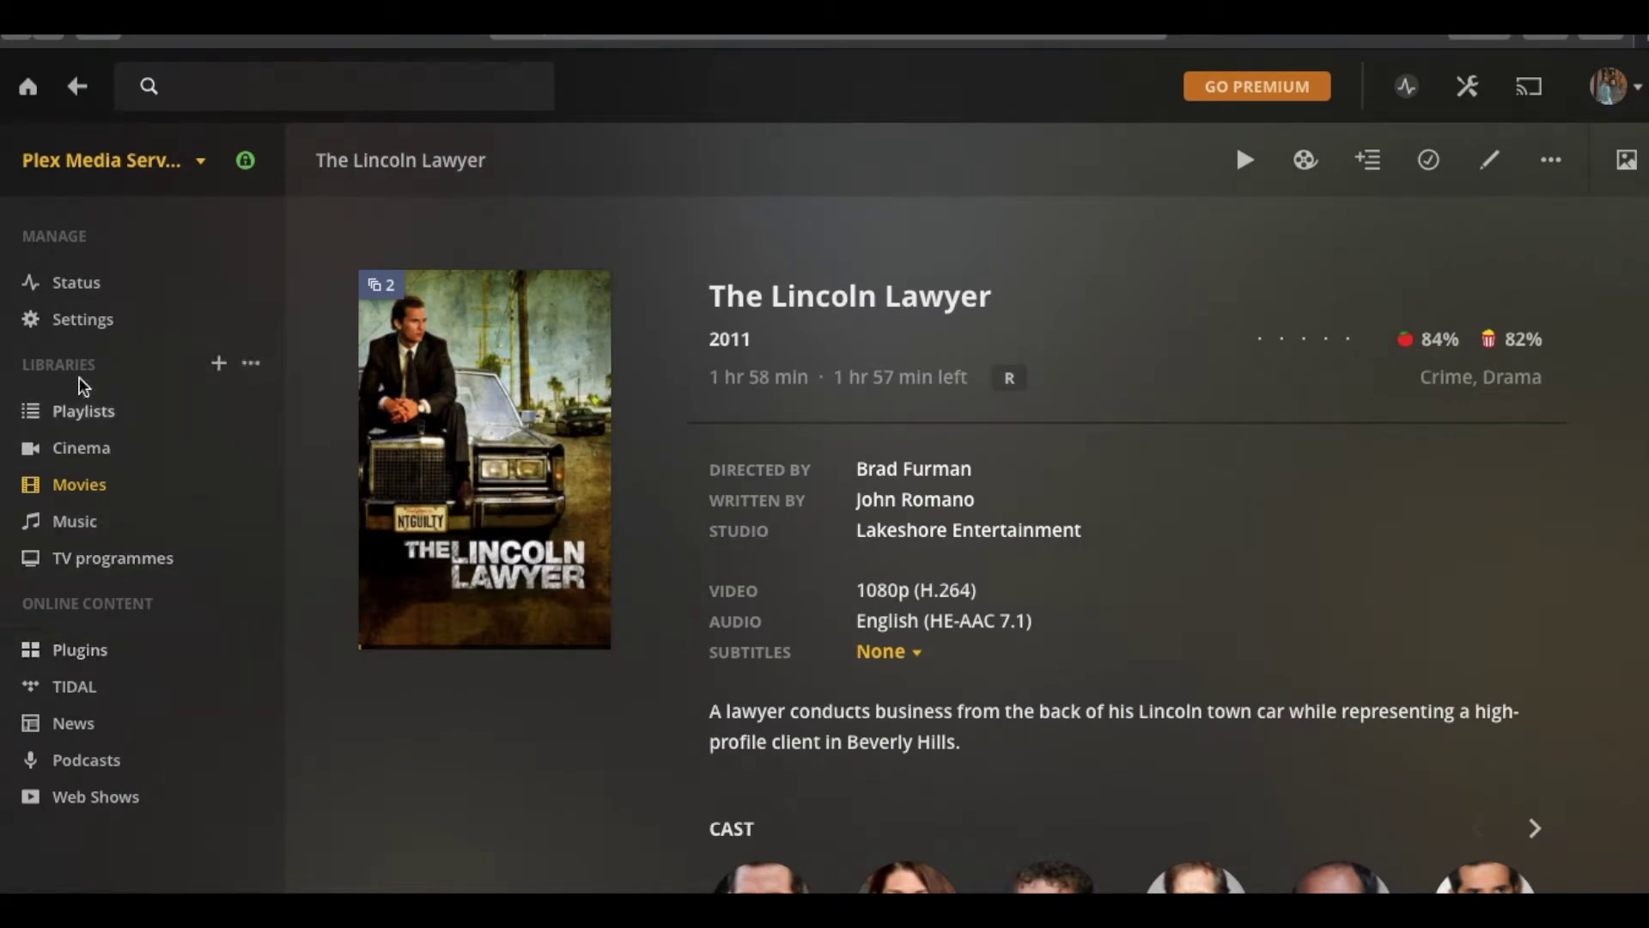
Step: Open the Optimised Versions page in the server settings
{"action": "left_click", "coordinate": [84, 332]}
{"action": "scroll", "coordinate": [117, 559], "scroll_direction": "down", "scroll_amount": 5}
{"action": "scroll", "coordinate": [118, 564], "scroll_direction": "down", "scroll_amount": 7}
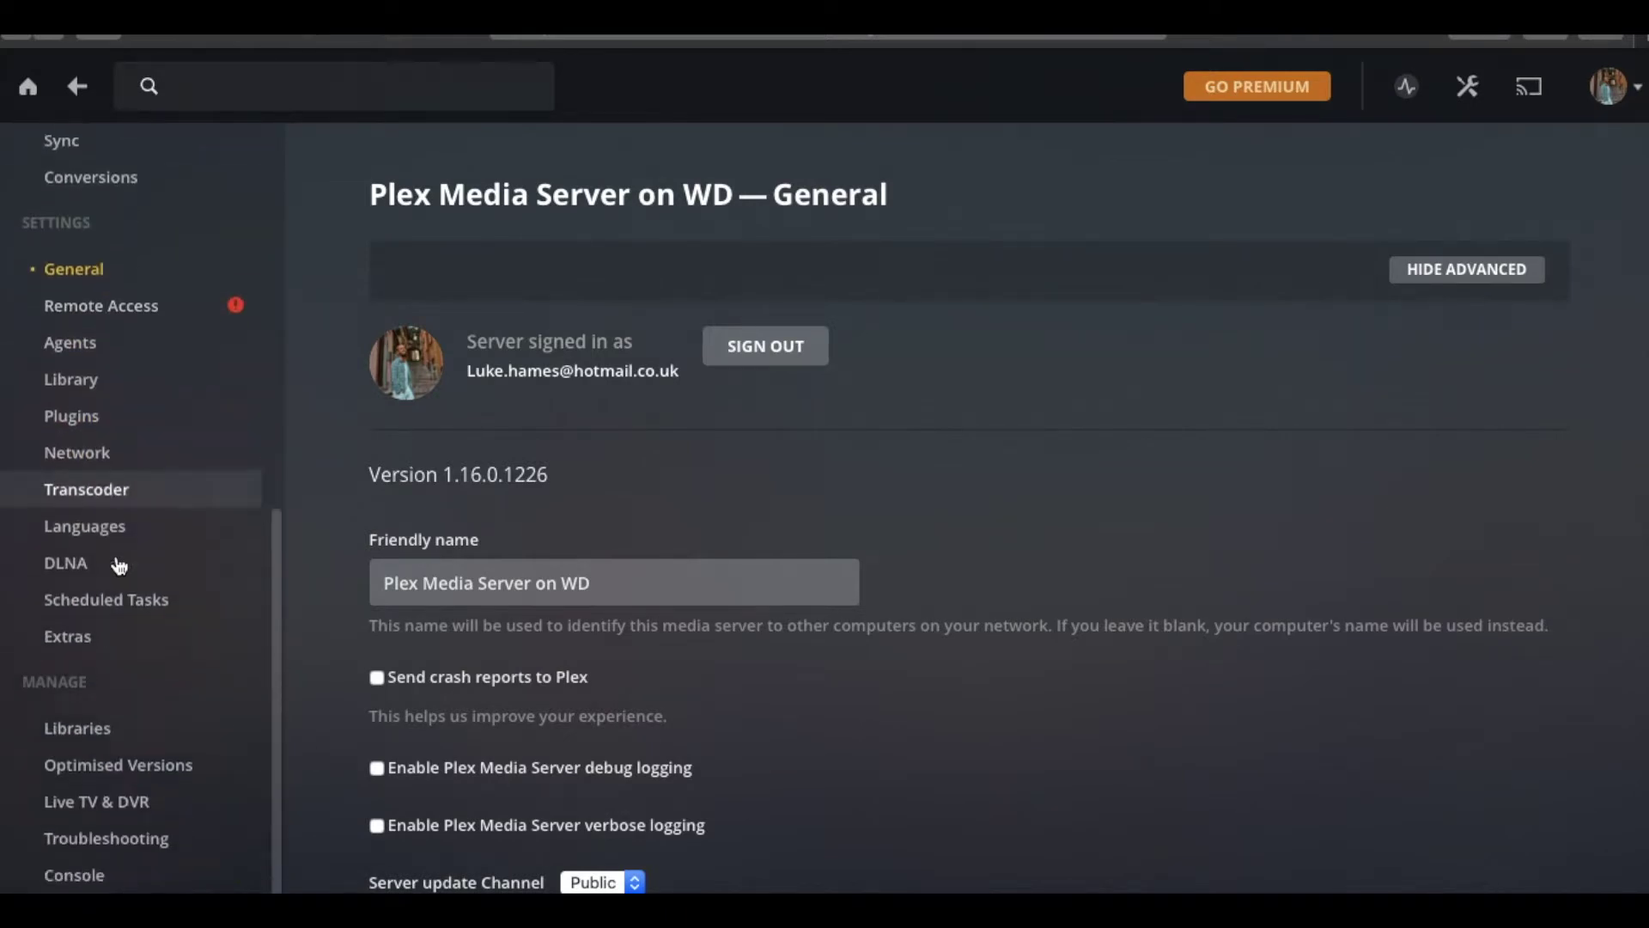
{"action": "left_click", "coordinate": [122, 706]}
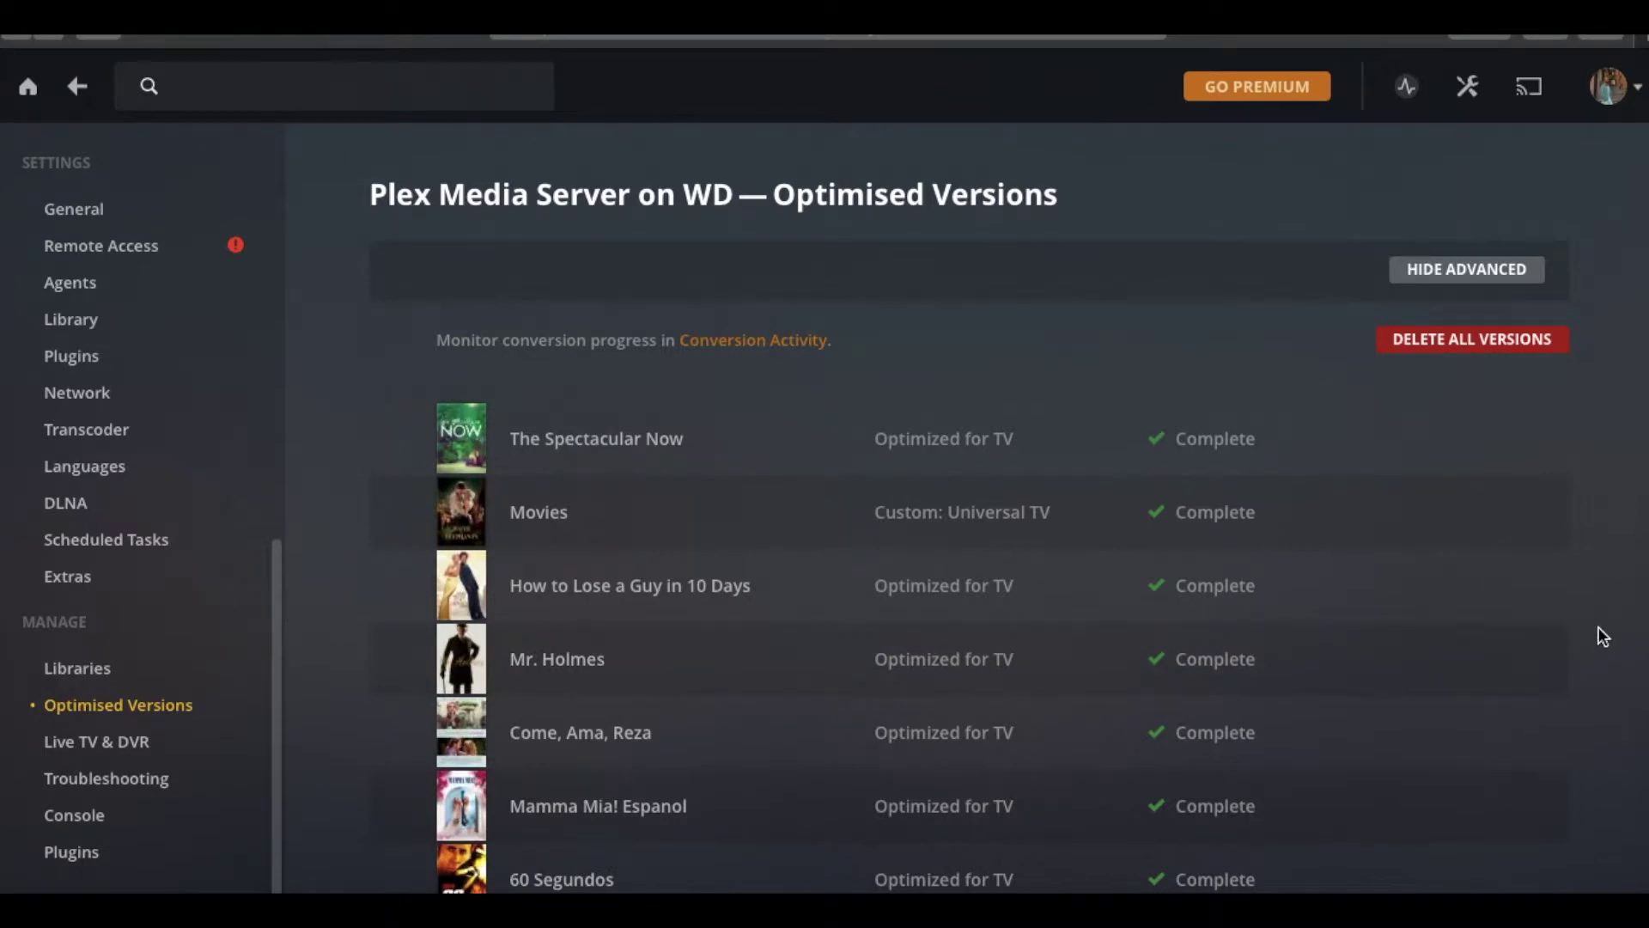
Step: Review the list of optimised versions, their quality types and their conversion status
{"action": "scroll", "coordinate": [1597, 627], "scroll_direction": "down", "scroll_amount": 4}
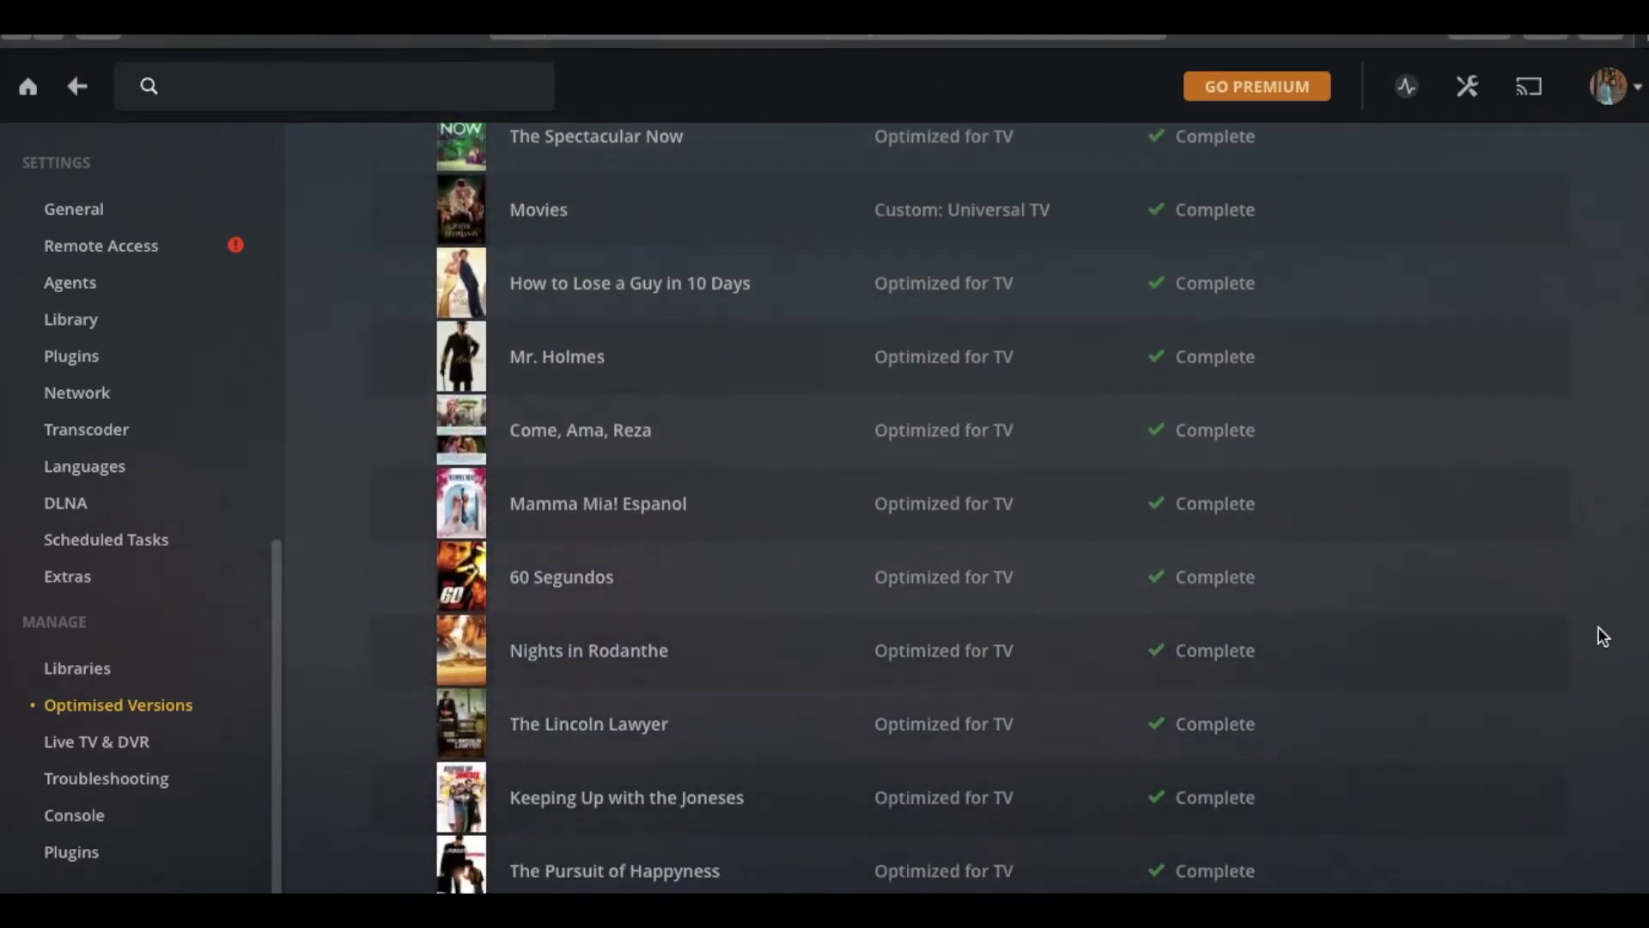
{"action": "scroll", "coordinate": [1597, 627], "scroll_direction": "down", "scroll_amount": 4}
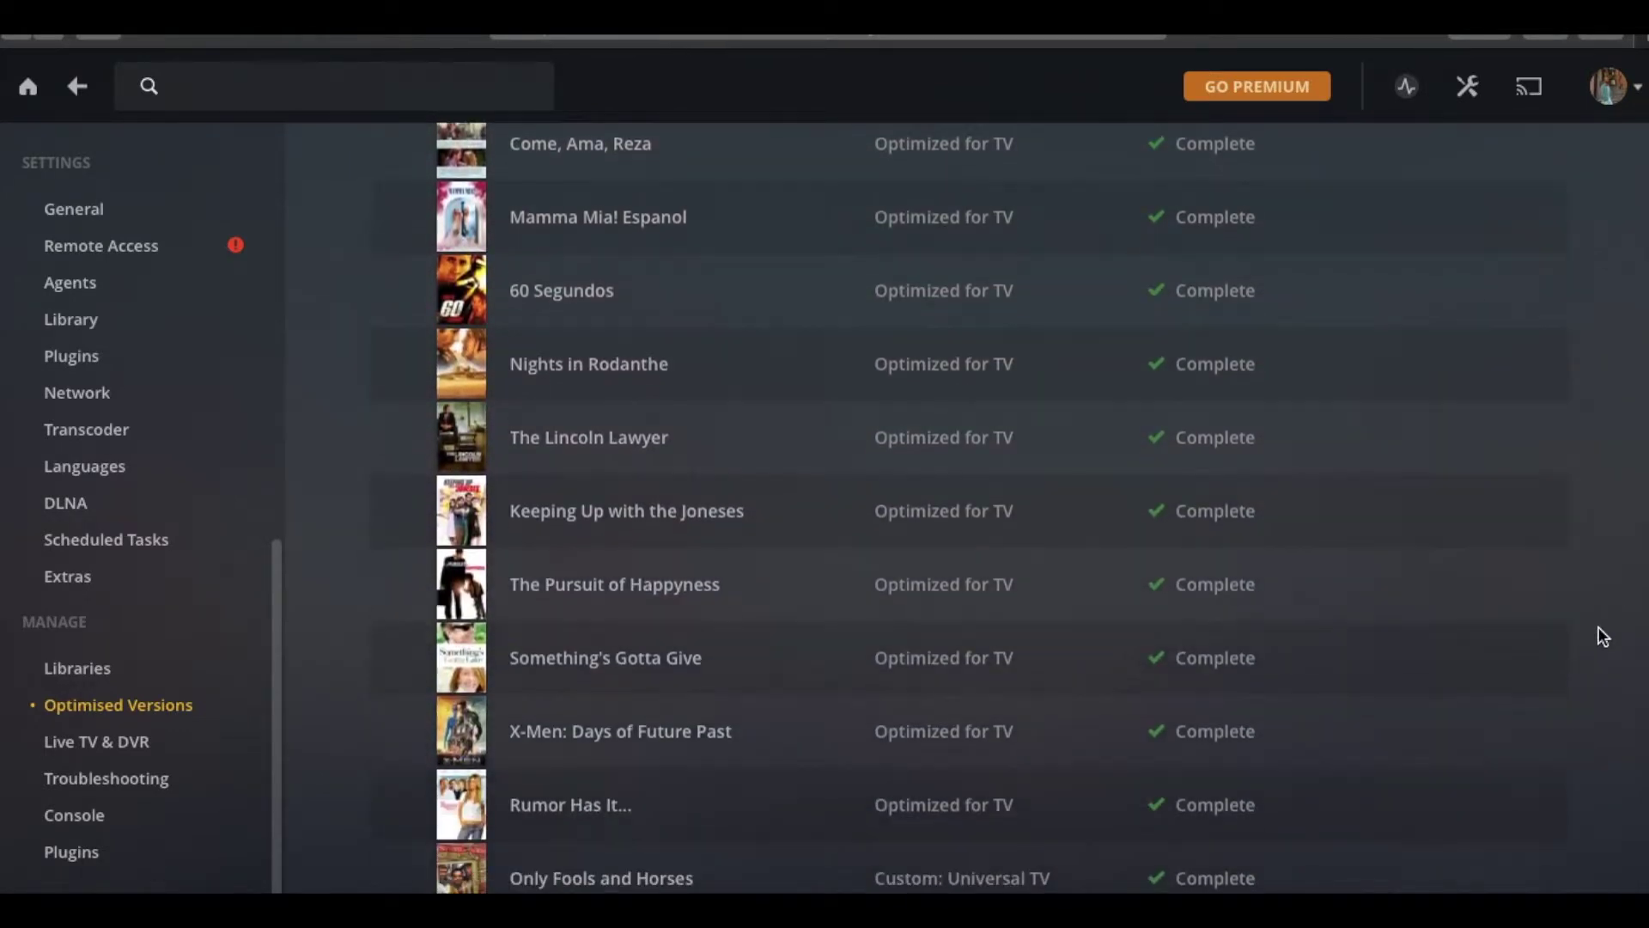
{"action": "scroll", "coordinate": [1597, 636], "scroll_direction": "down", "scroll_amount": 1}
{"action": "scroll", "coordinate": [1597, 636], "scroll_direction": "up", "scroll_amount": 1}
{"action": "scroll", "coordinate": [1597, 636], "scroll_direction": "down", "scroll_amount": 1}
{"action": "scroll", "coordinate": [1598, 627], "scroll_direction": "up", "scroll_amount": 4}
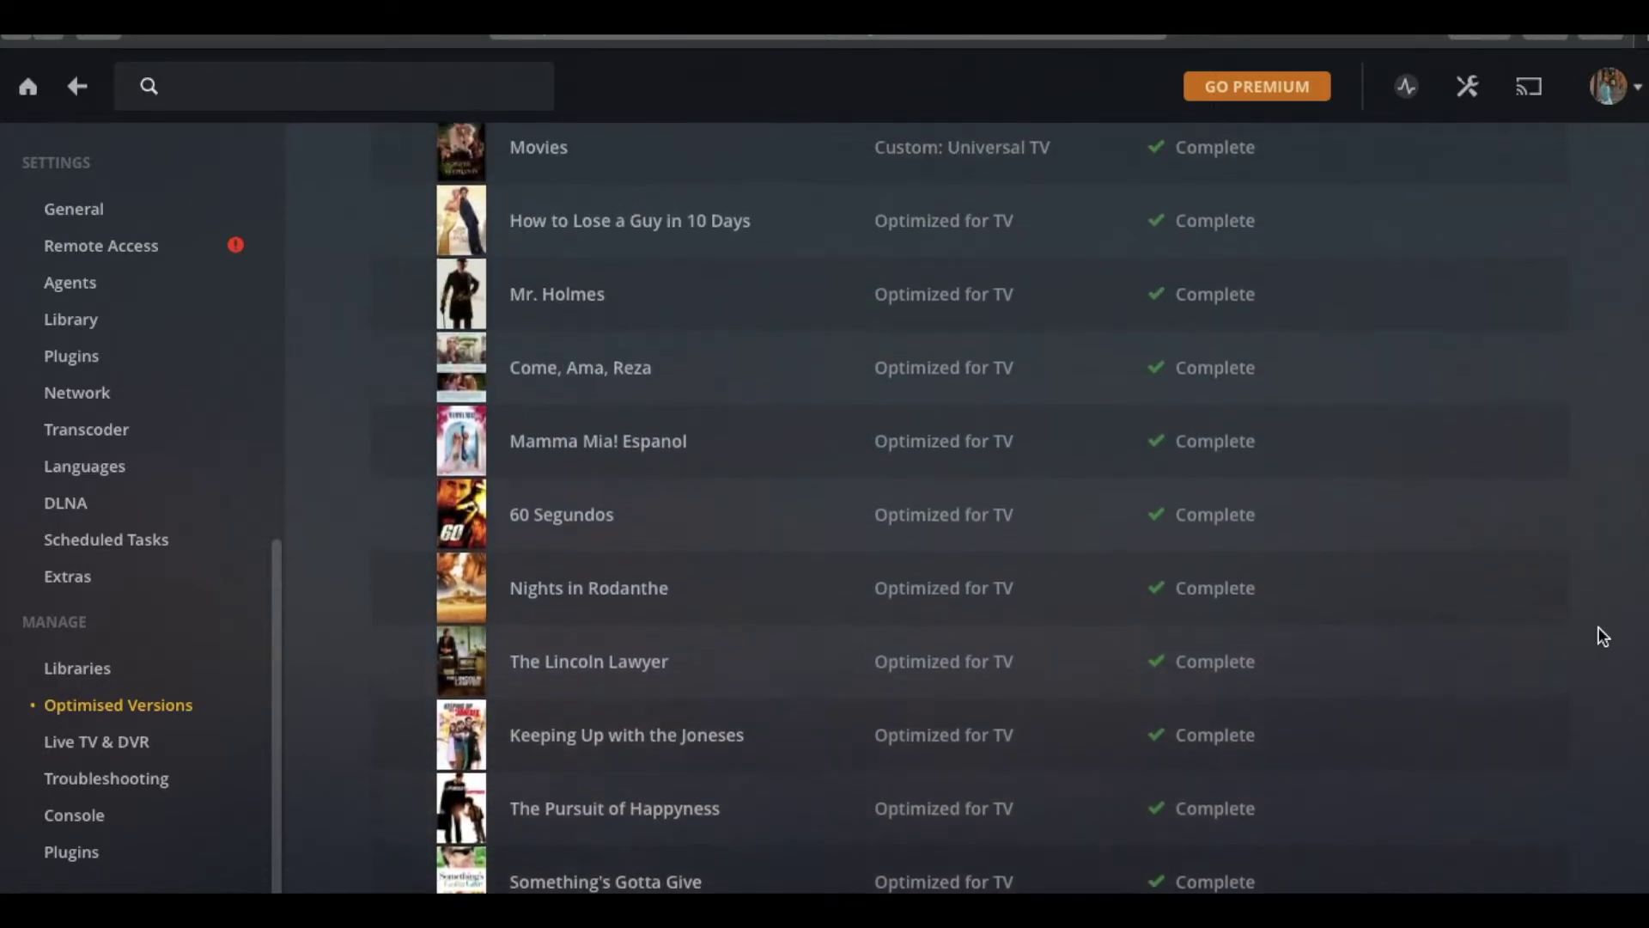
{"action": "scroll", "coordinate": [1598, 627], "scroll_direction": "up", "scroll_amount": 3}
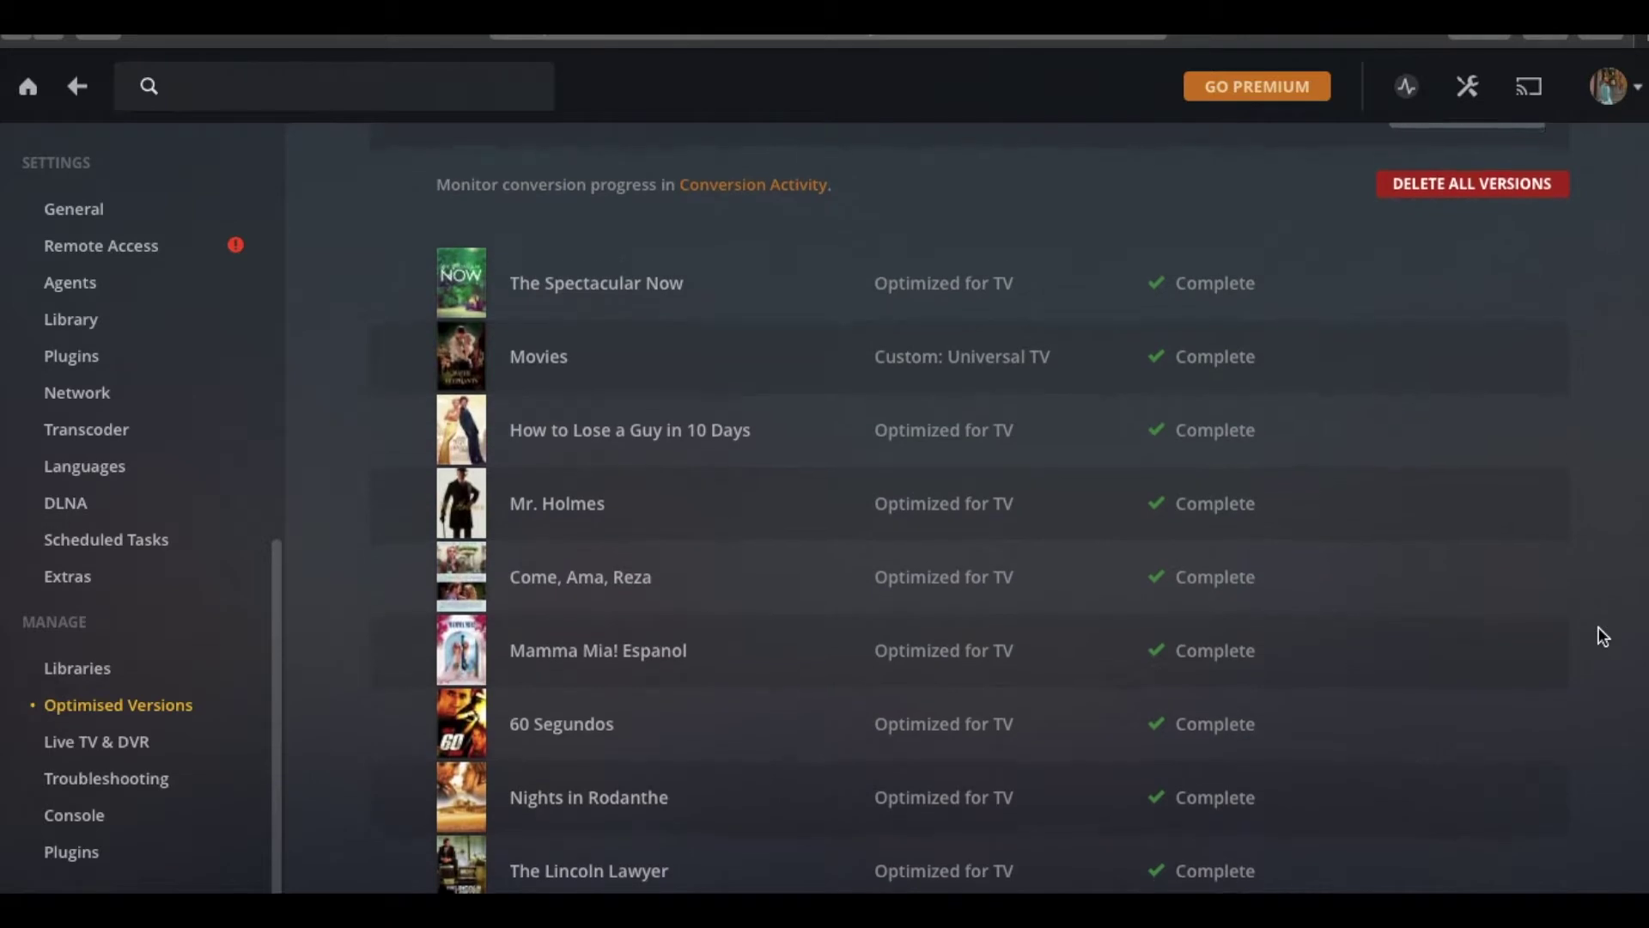
Step: View the details of The Lincoln Lawyer entry among the optimised versions and close them
{"action": "scroll", "coordinate": [1597, 633], "scroll_direction": "down", "scroll_amount": 2}
{"action": "left_click", "coordinate": [674, 743]}
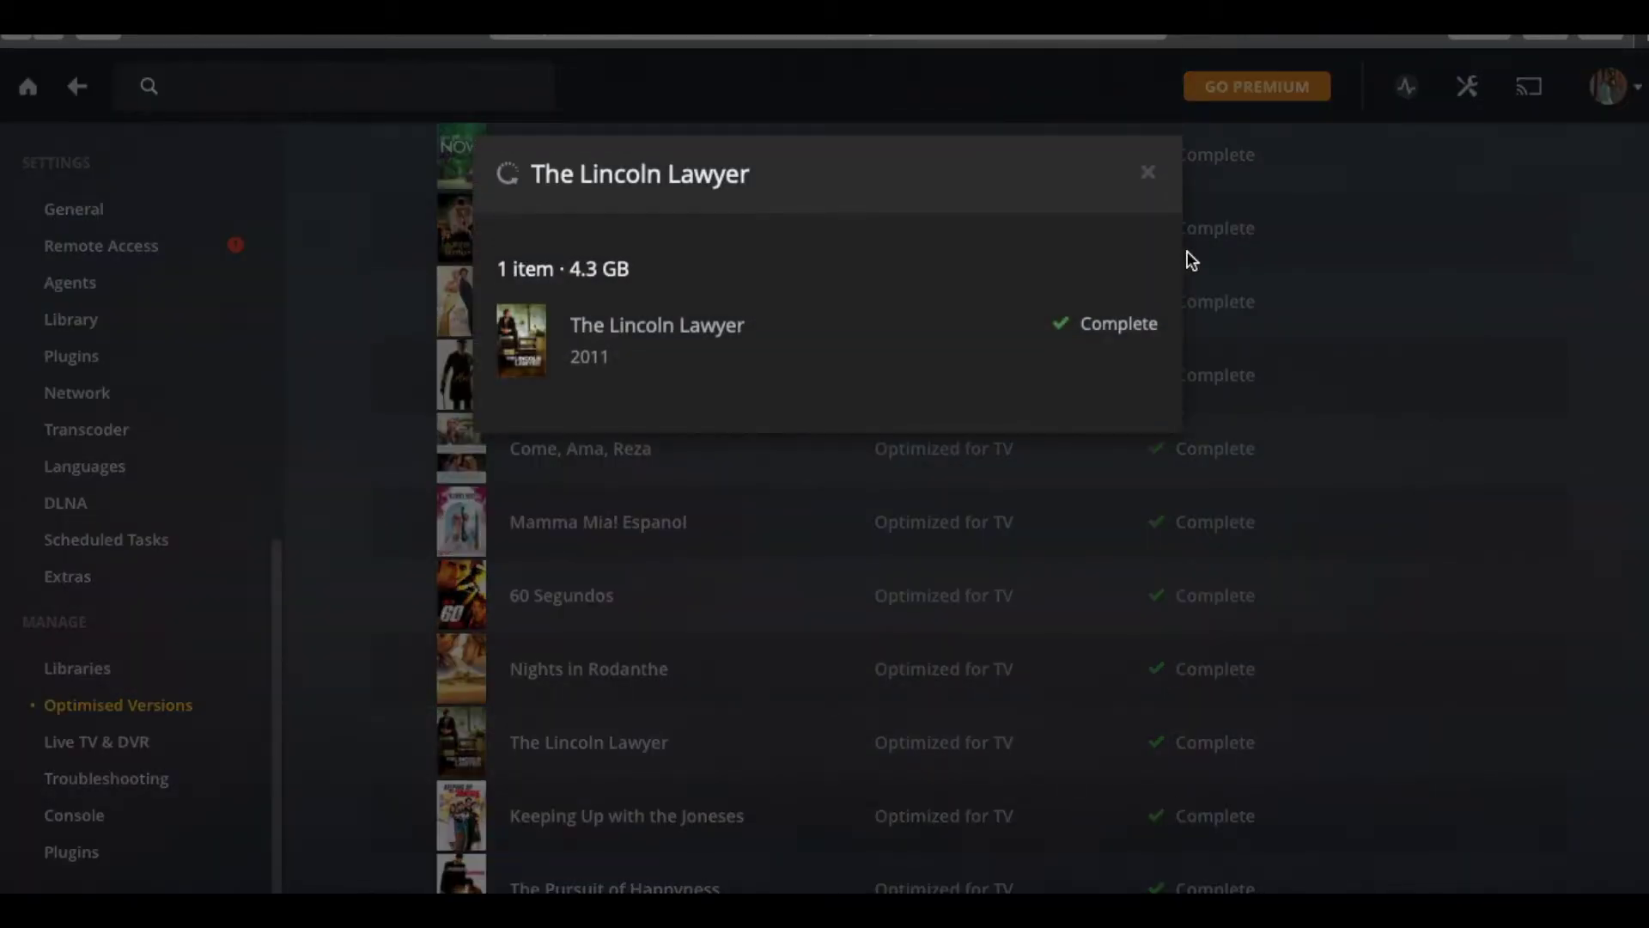
{"action": "left_click", "coordinate": [1148, 174]}
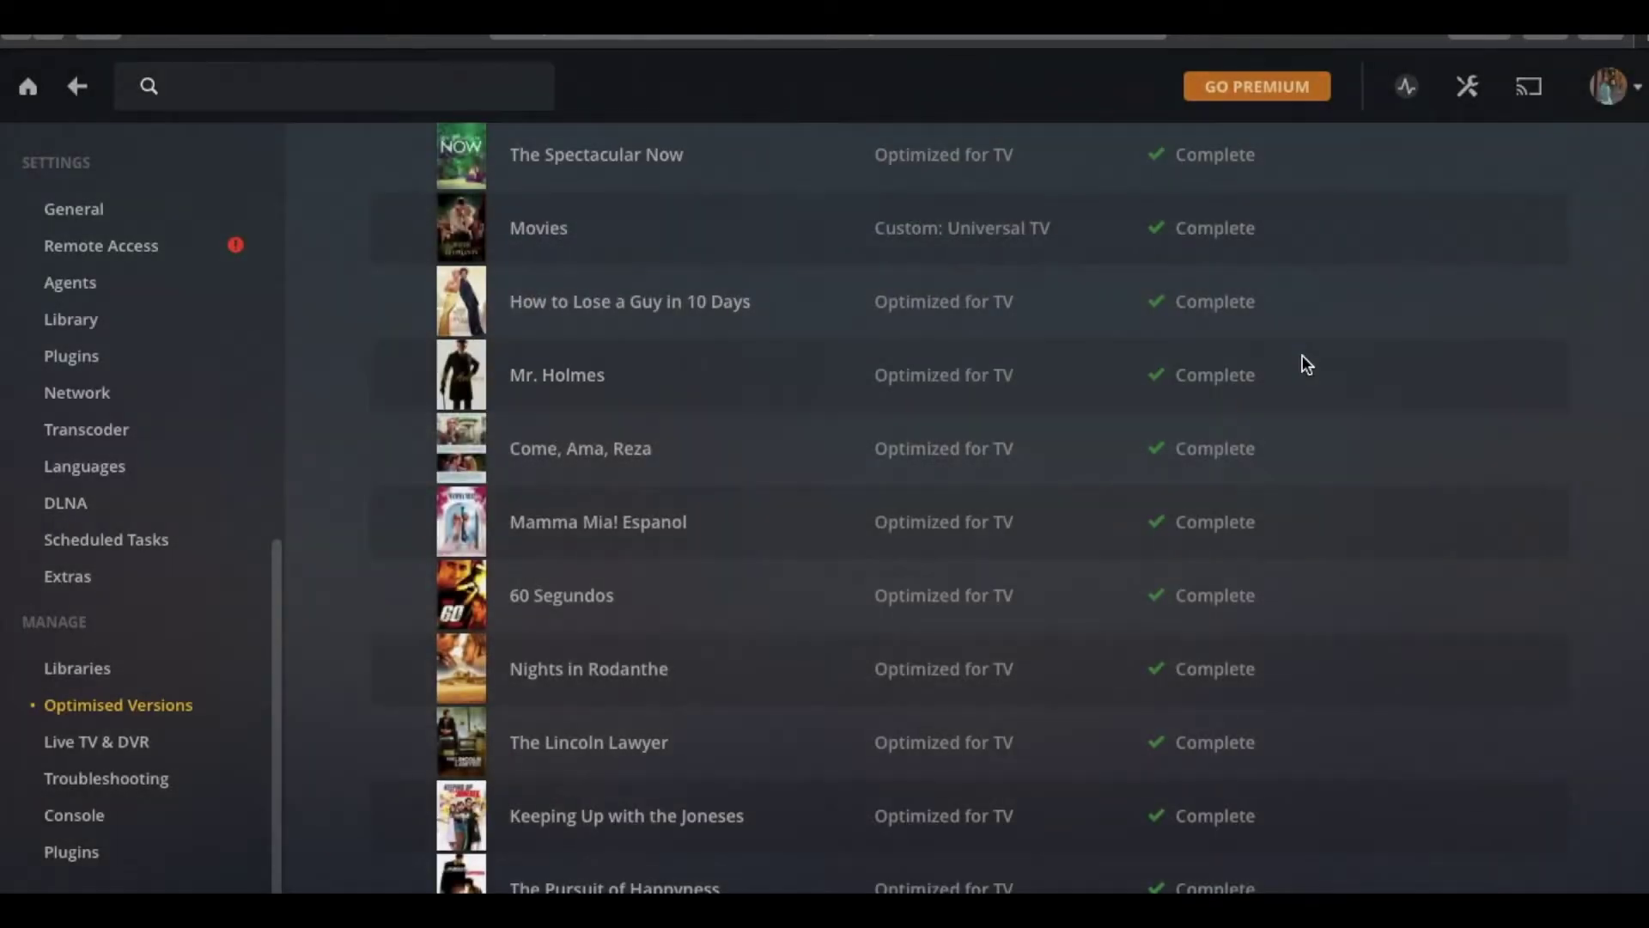
{"action": "scroll", "coordinate": [1302, 354], "scroll_direction": "up", "scroll_amount": 3}
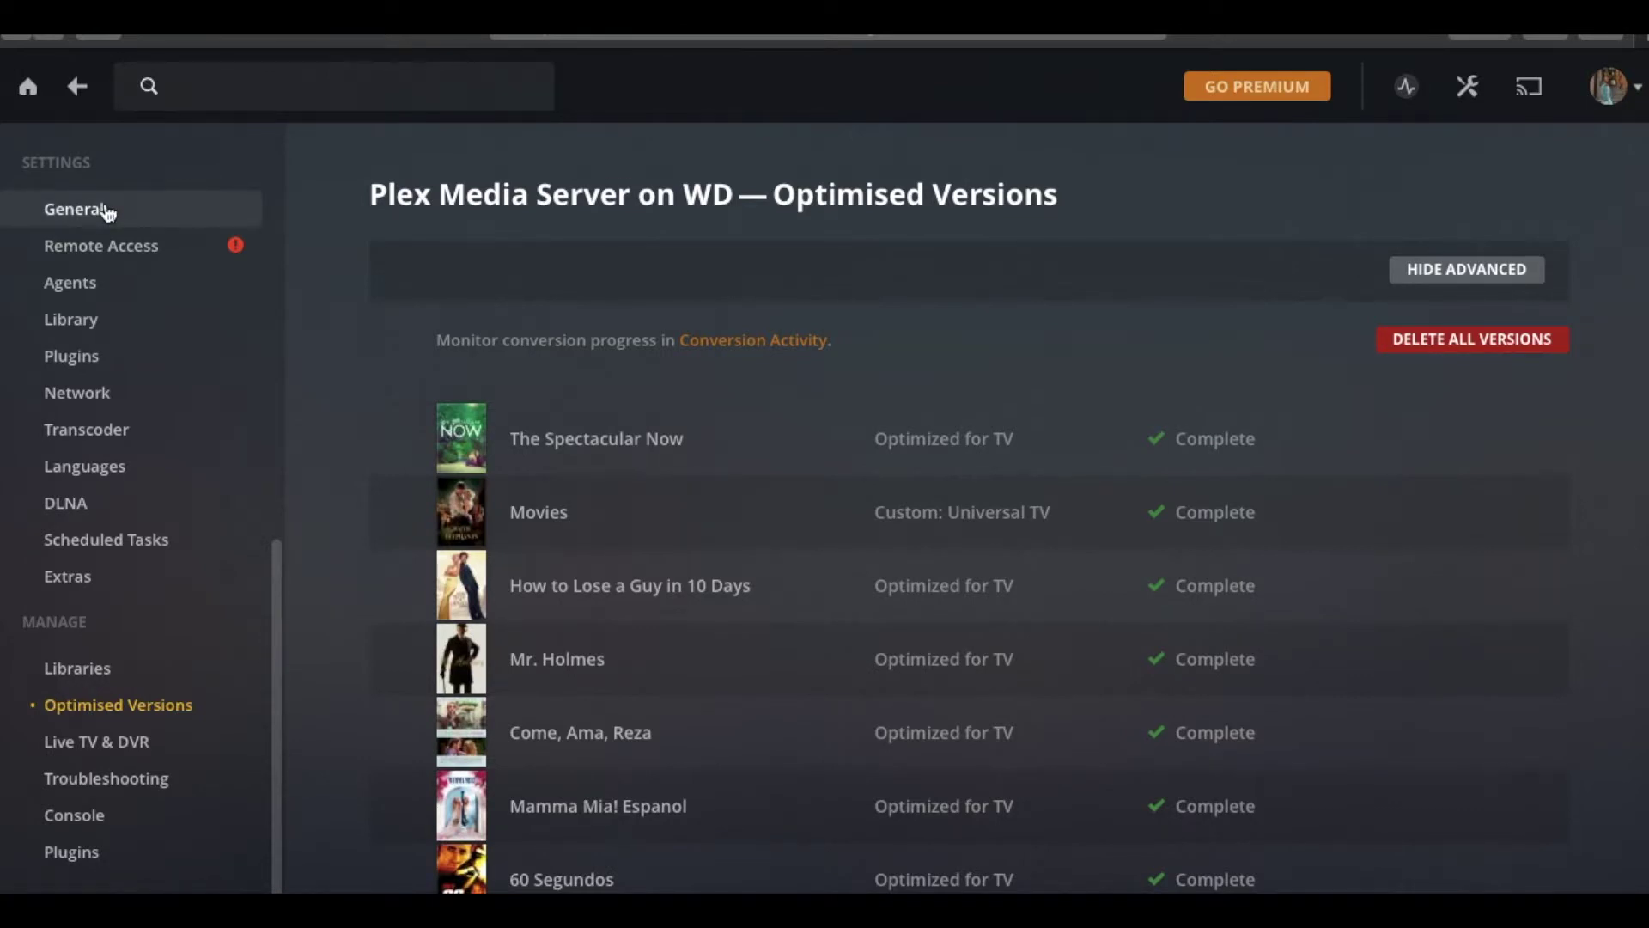
Step: Return to the home page, search for "linc", and open the movie The Lincoln Lawyer
{"action": "left_click", "coordinate": [29, 86]}
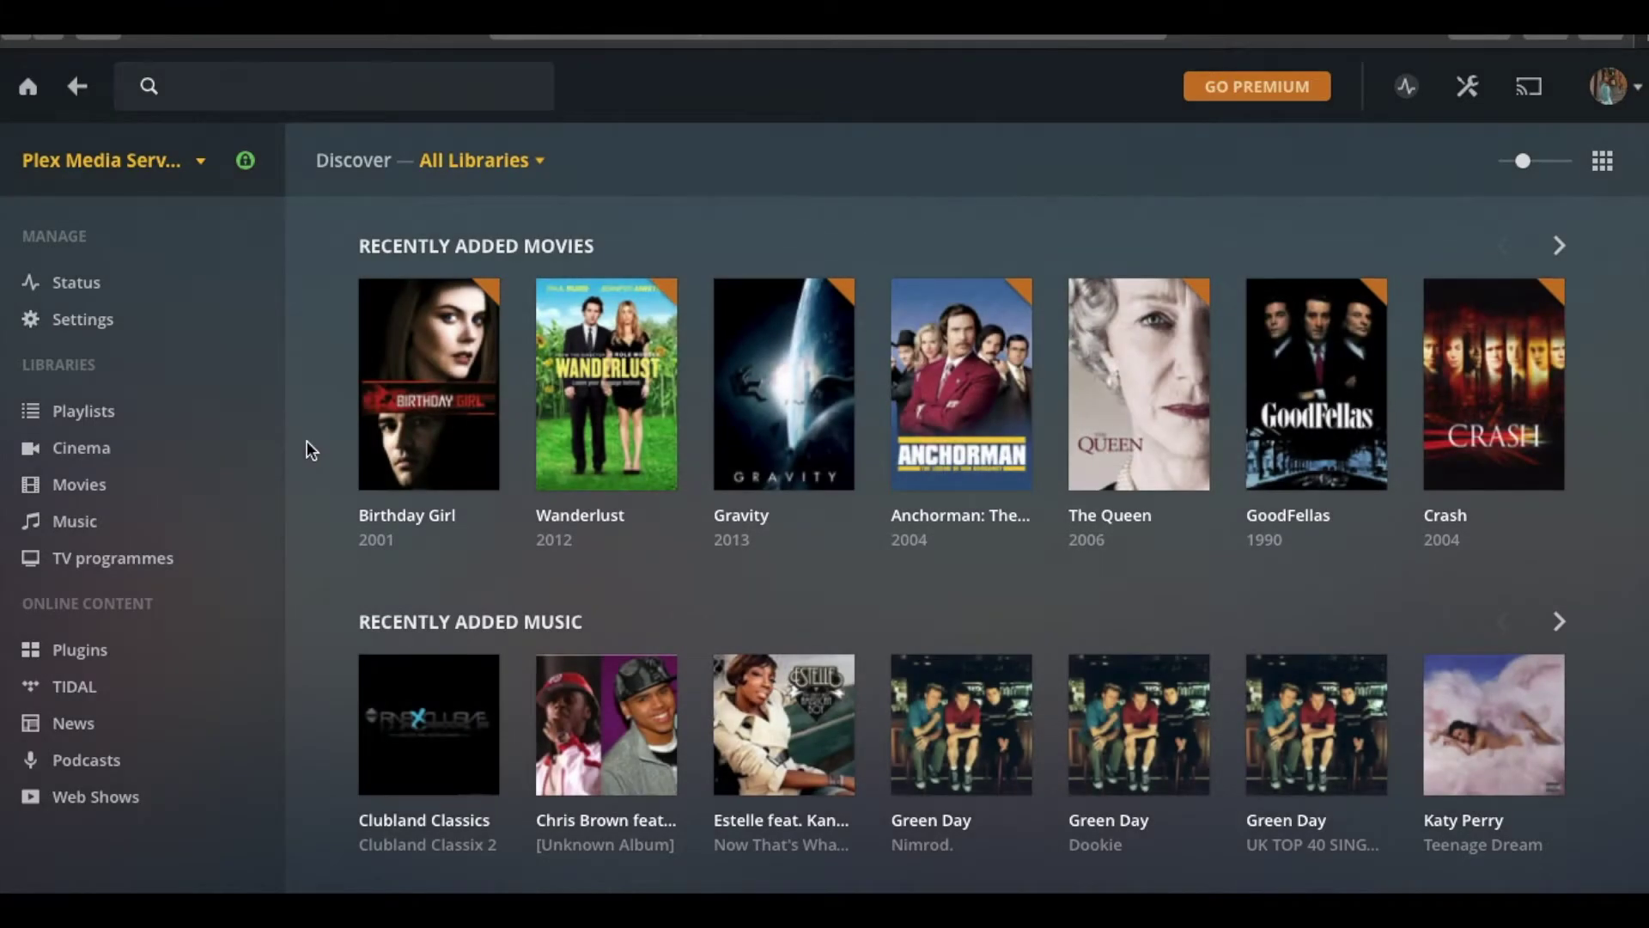
{"action": "left_click", "coordinate": [299, 96]}
{"action": "type", "text": "linc"}
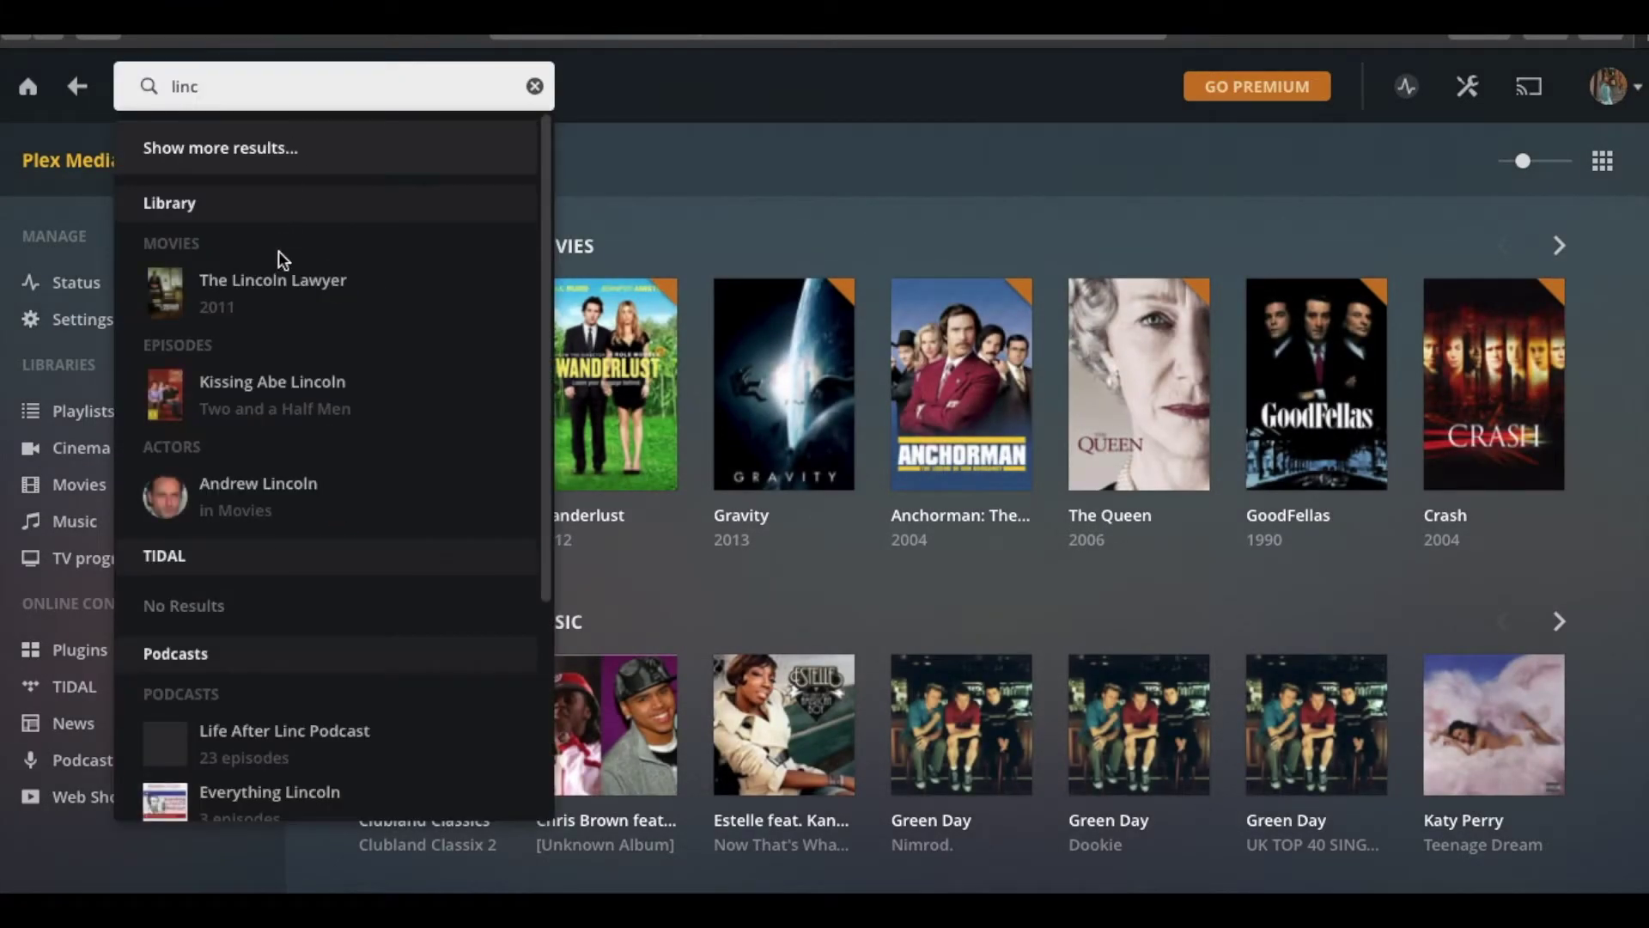
{"action": "left_click", "coordinate": [279, 282]}
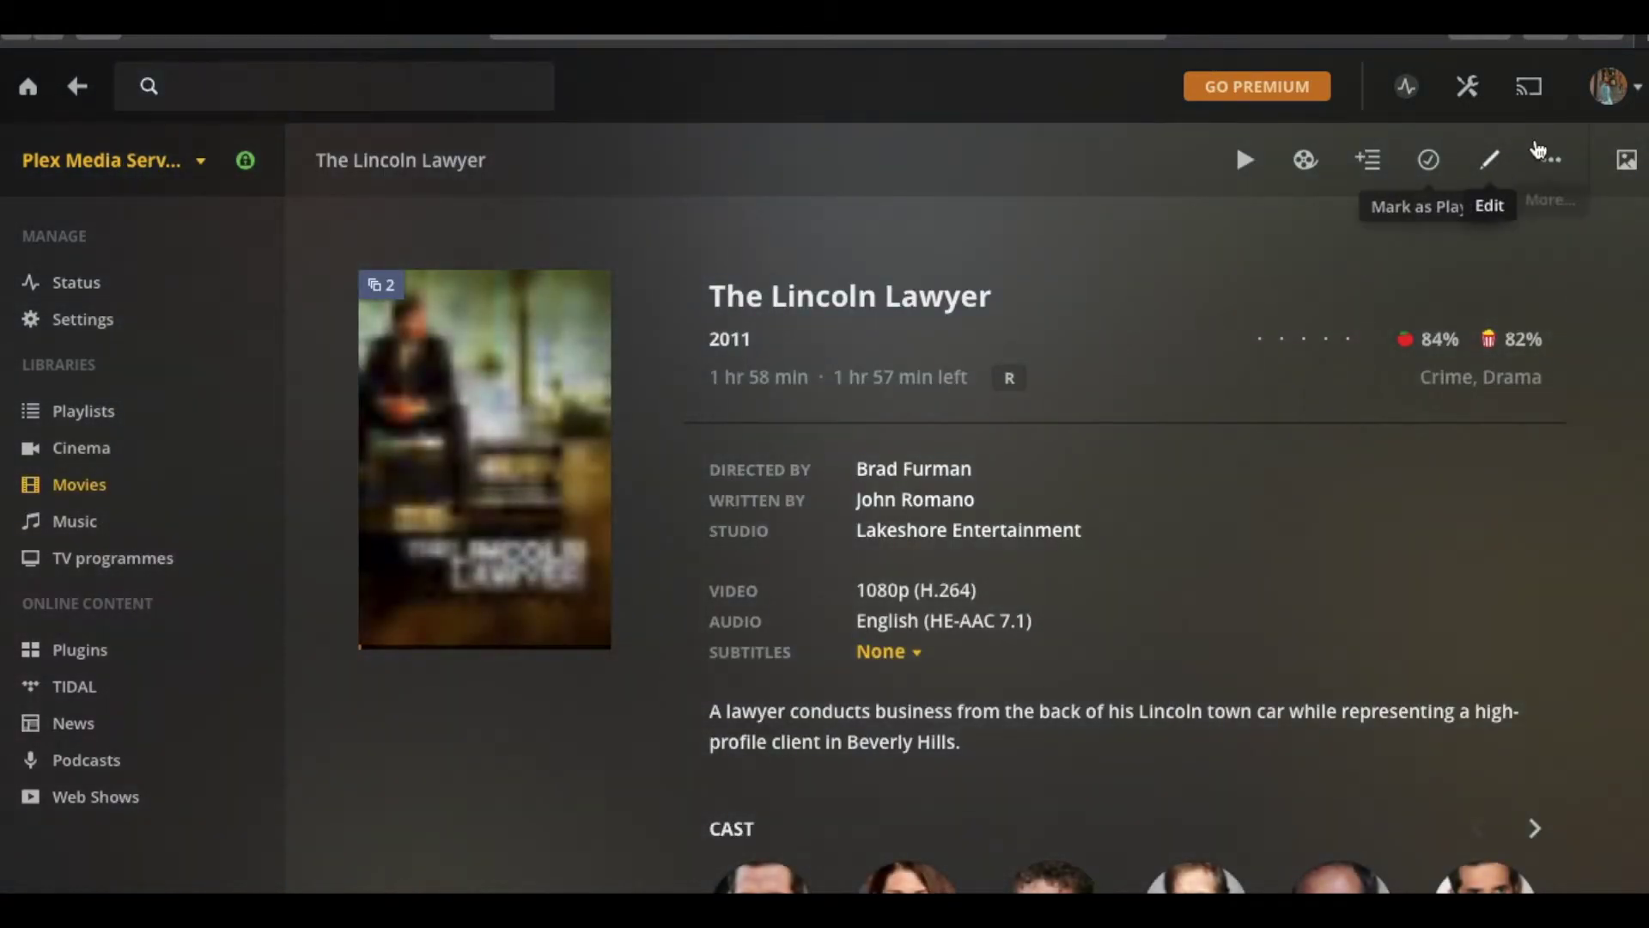
Step: Play the Optimized for TV 5.2 Mbps, 1080p version of The Lincoln Lawyer and skip to 9:21
{"action": "left_click", "coordinate": [1547, 154]}
{"action": "left_click", "coordinate": [1545, 225]}
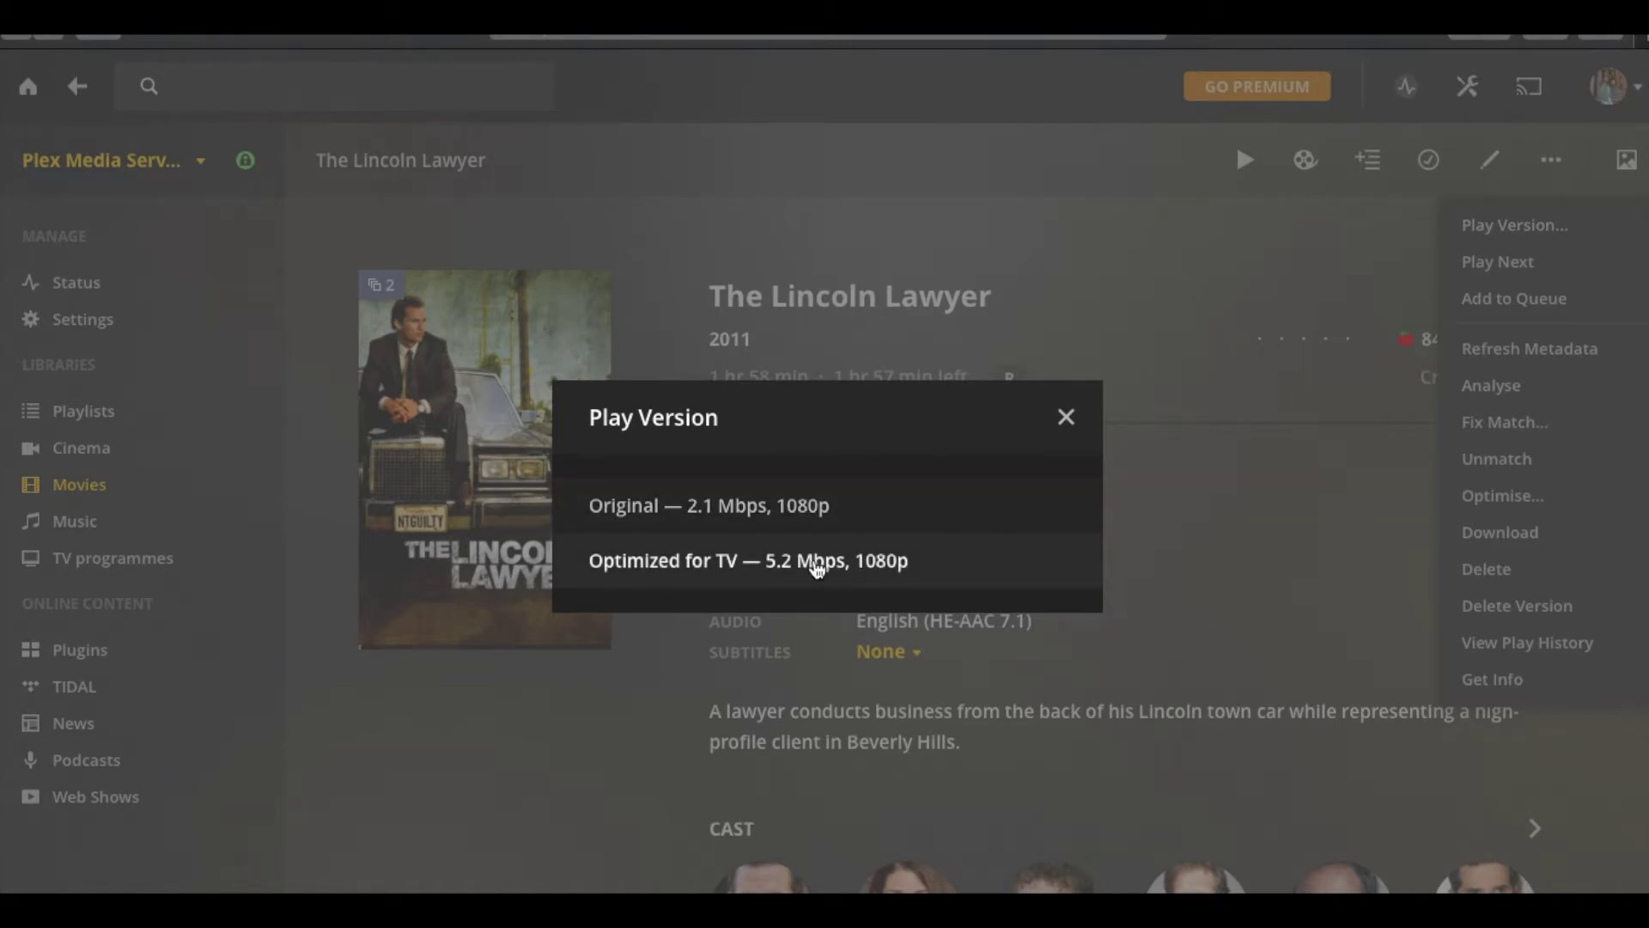
{"action": "left_click", "coordinate": [816, 569]}
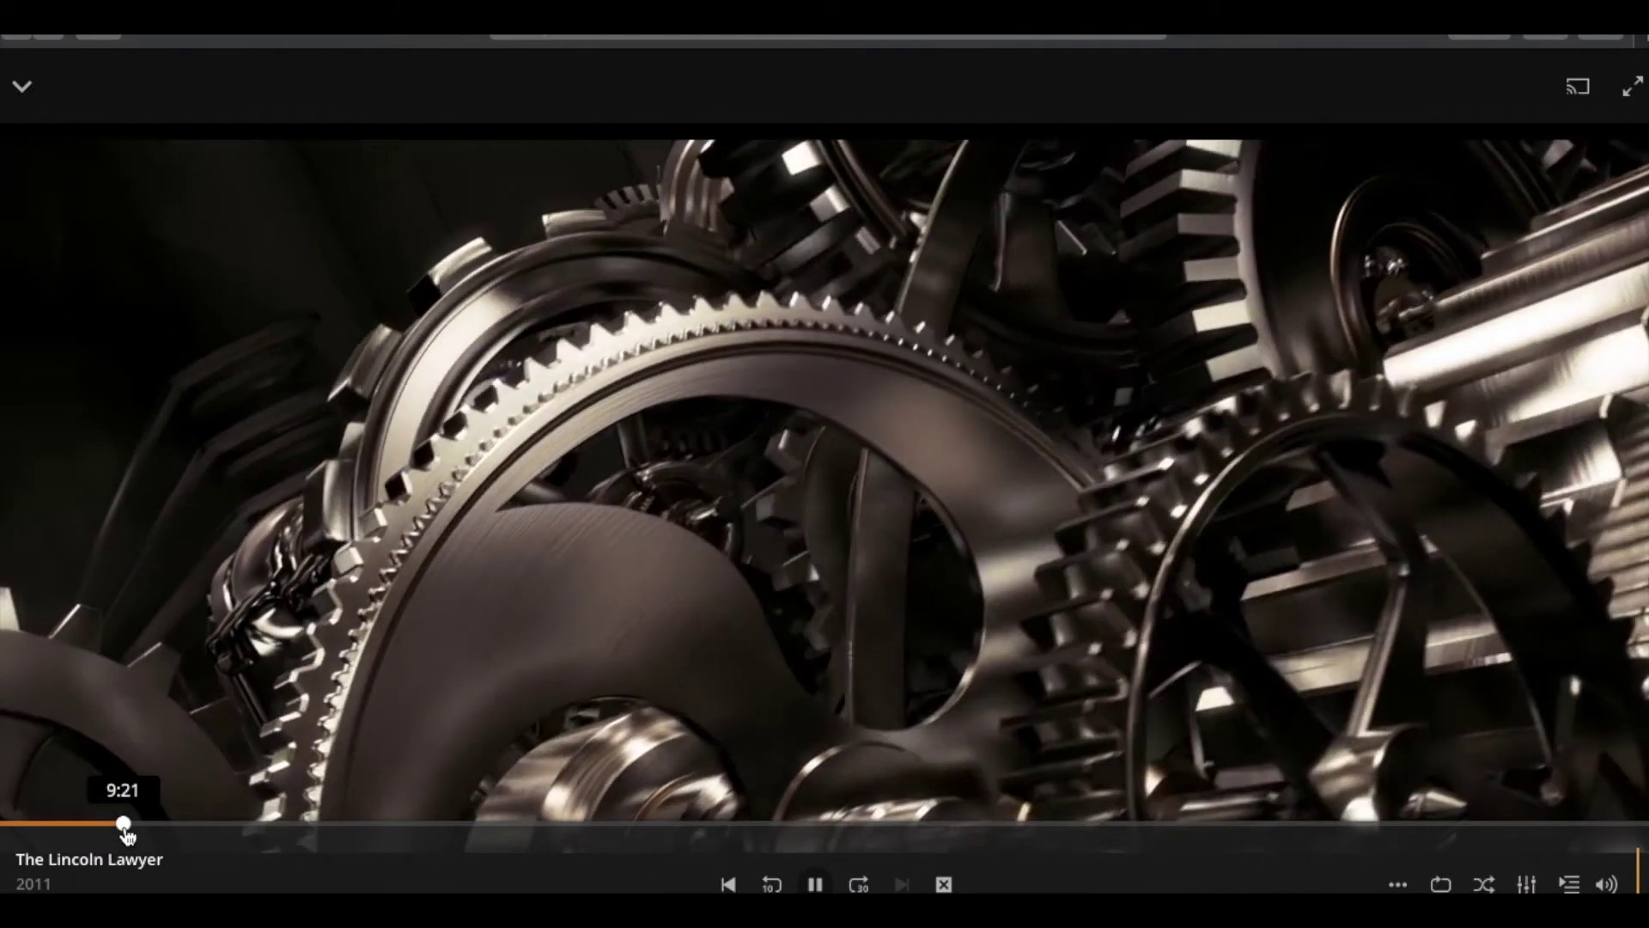
{"action": "left_click", "coordinate": [124, 826]}
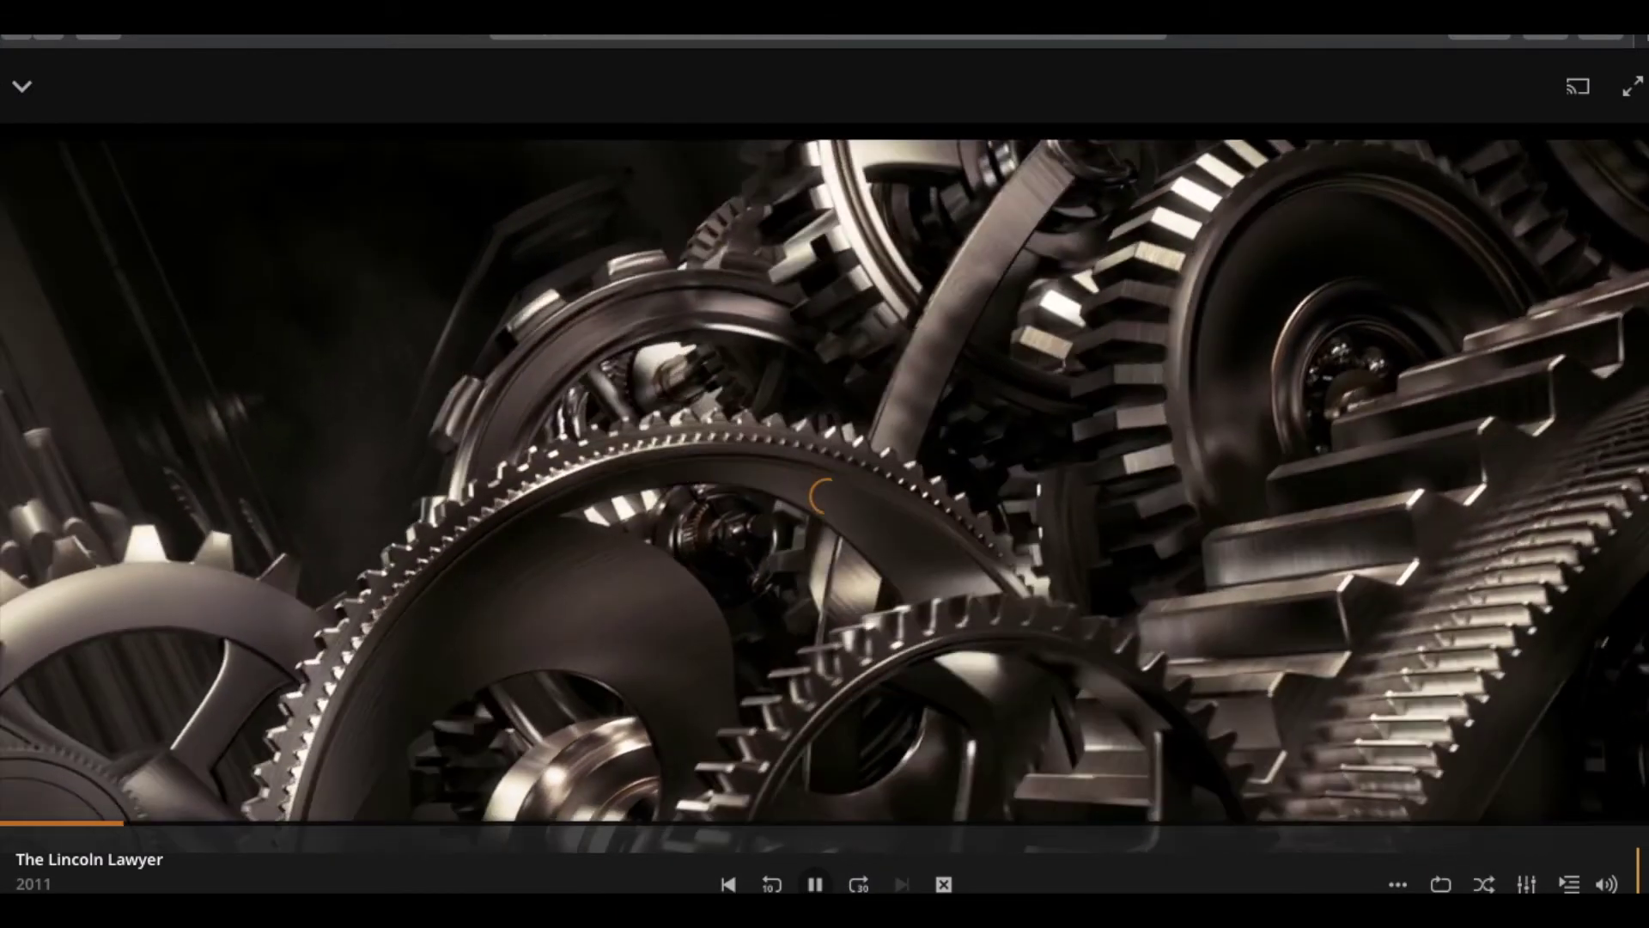